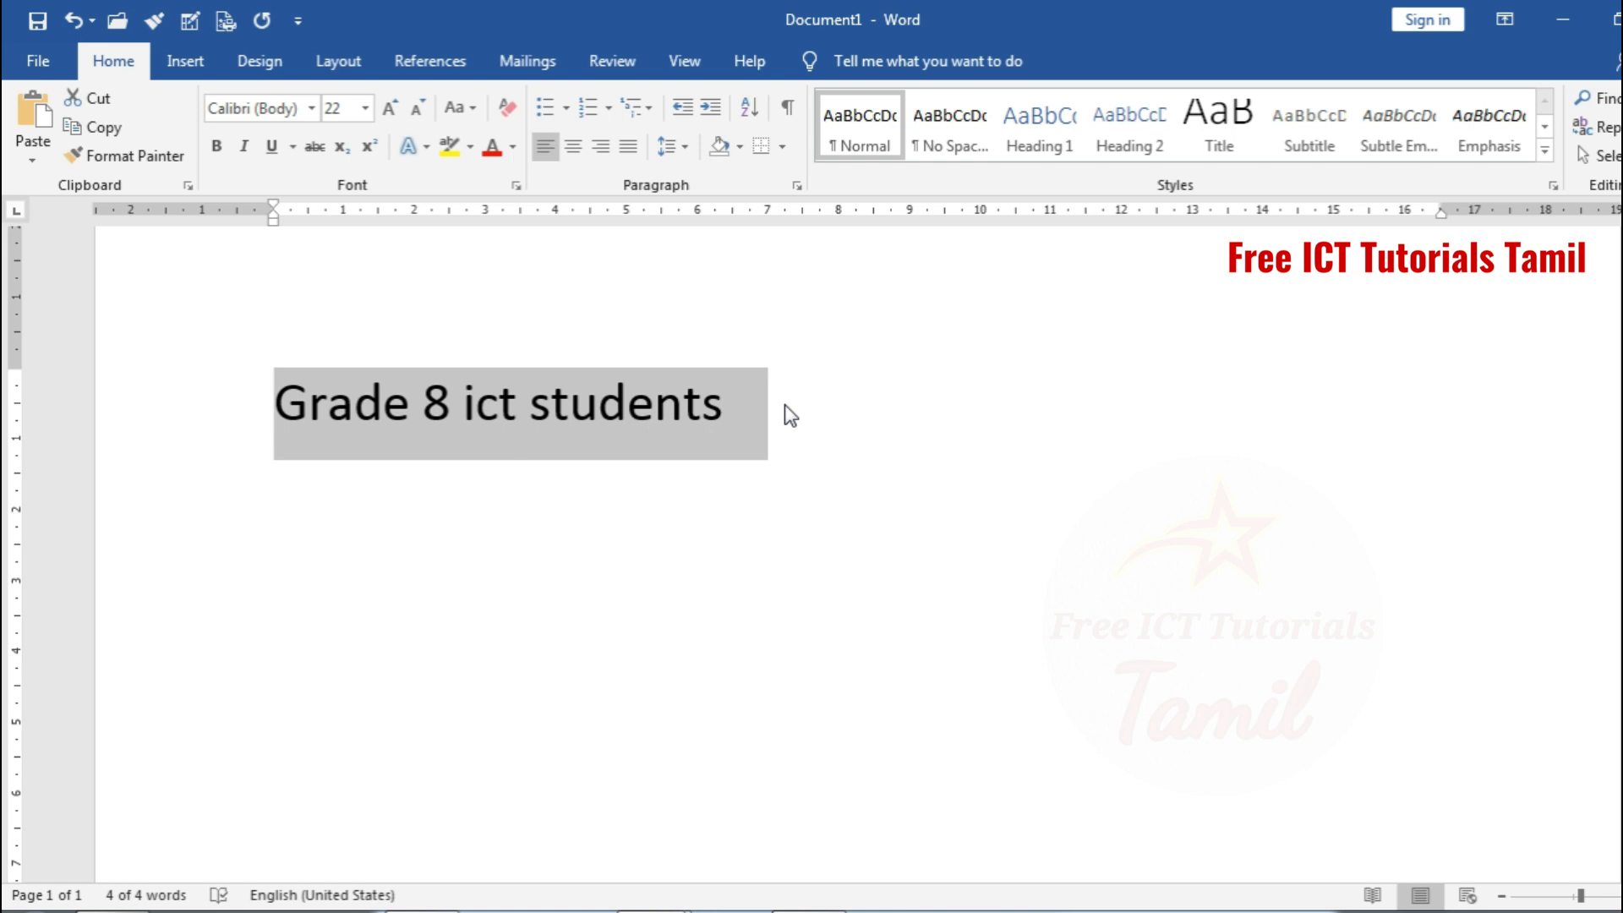
Apply bold to the "Grade 8 ict students" line, remove it again and deselect the text
key(ctrl+b)
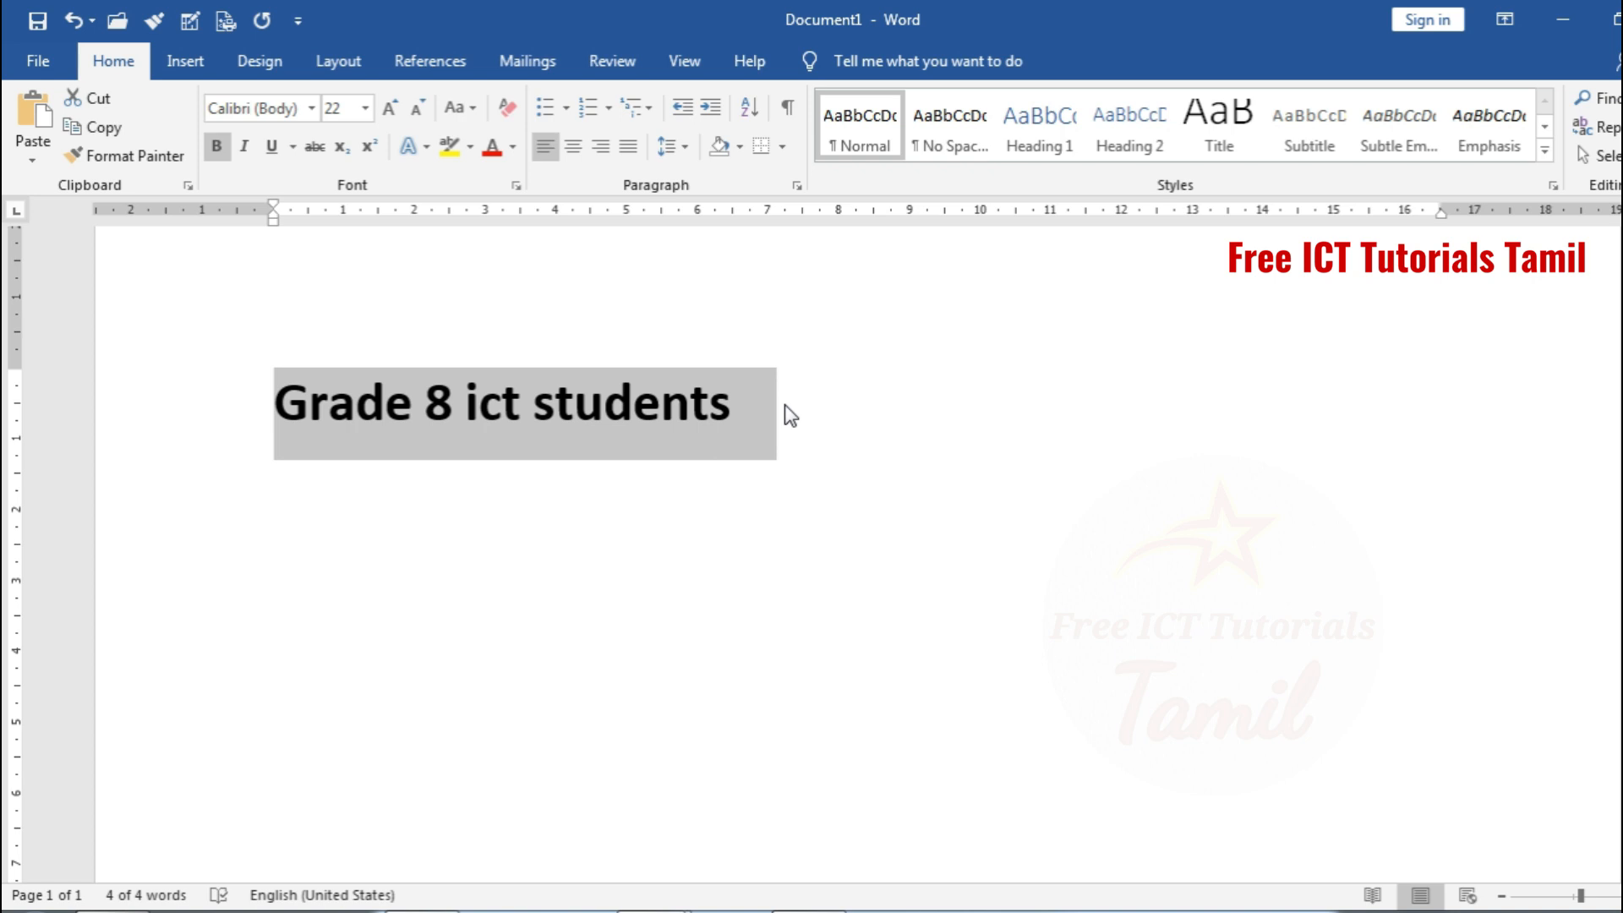
key(ctrl+b)
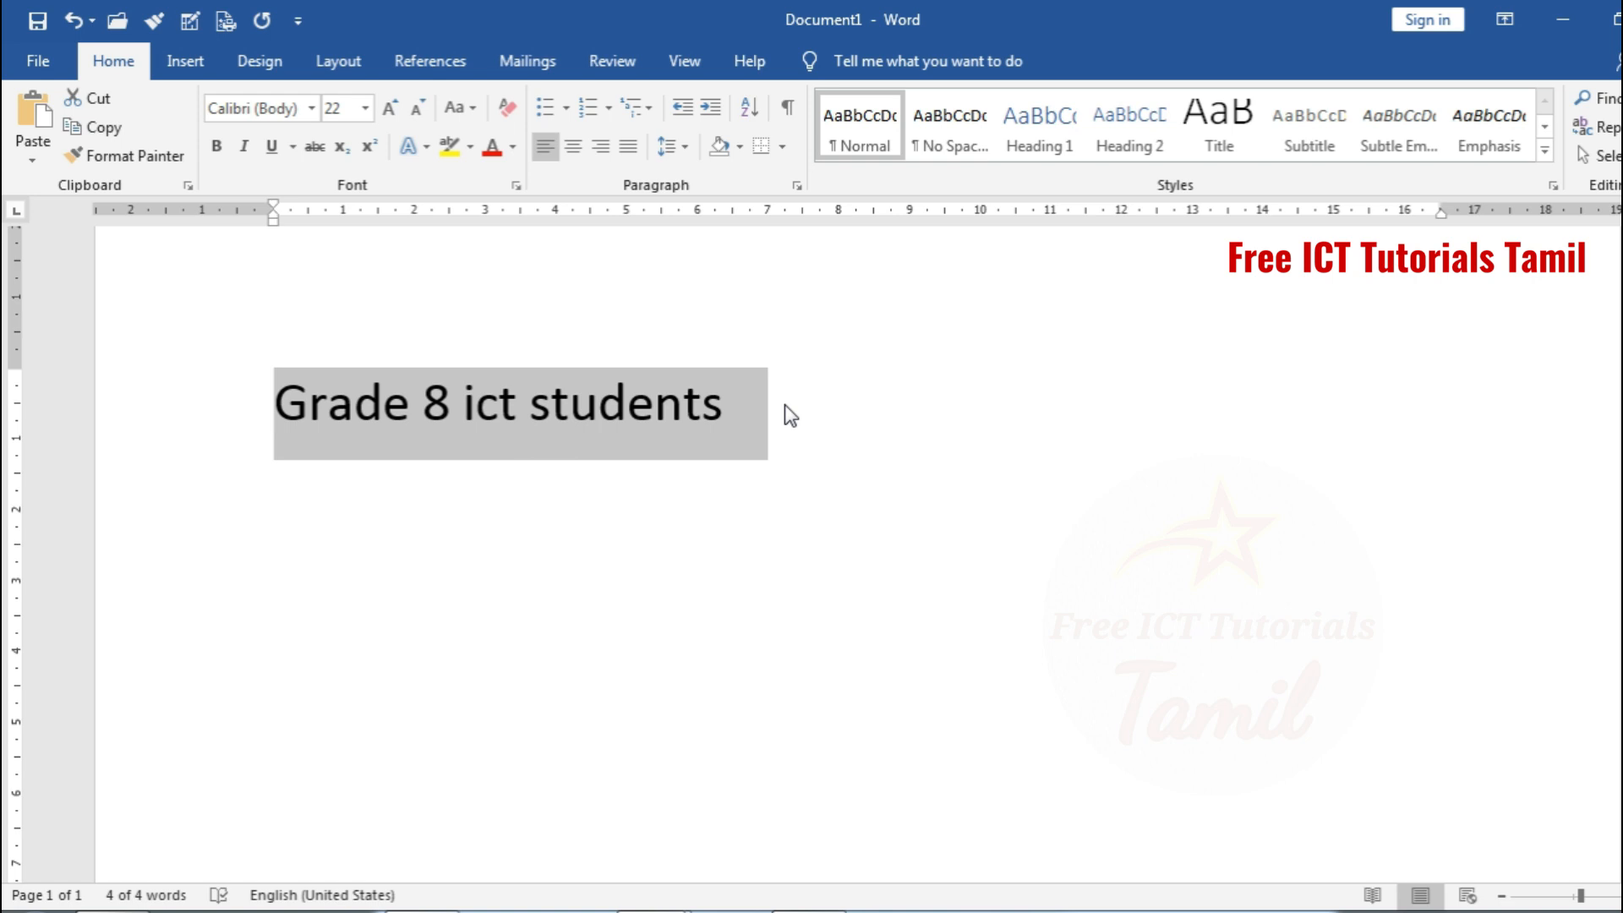
click(785, 412)
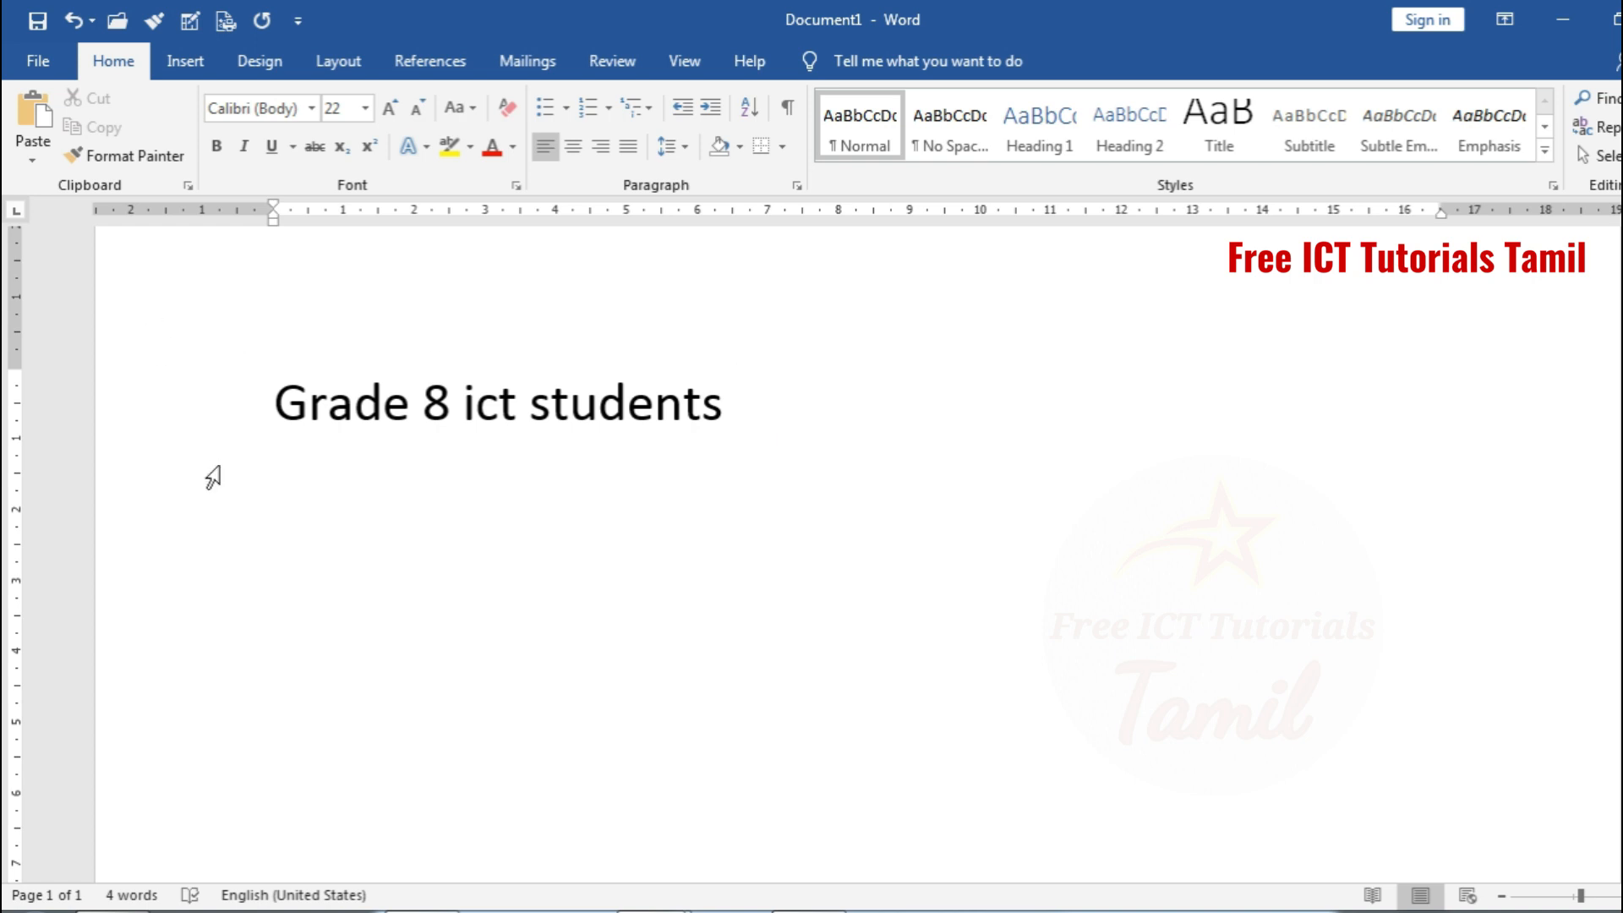
Apply italic to the "Grade 8 ict students" line and remove it, two times in a row
click(204, 425)
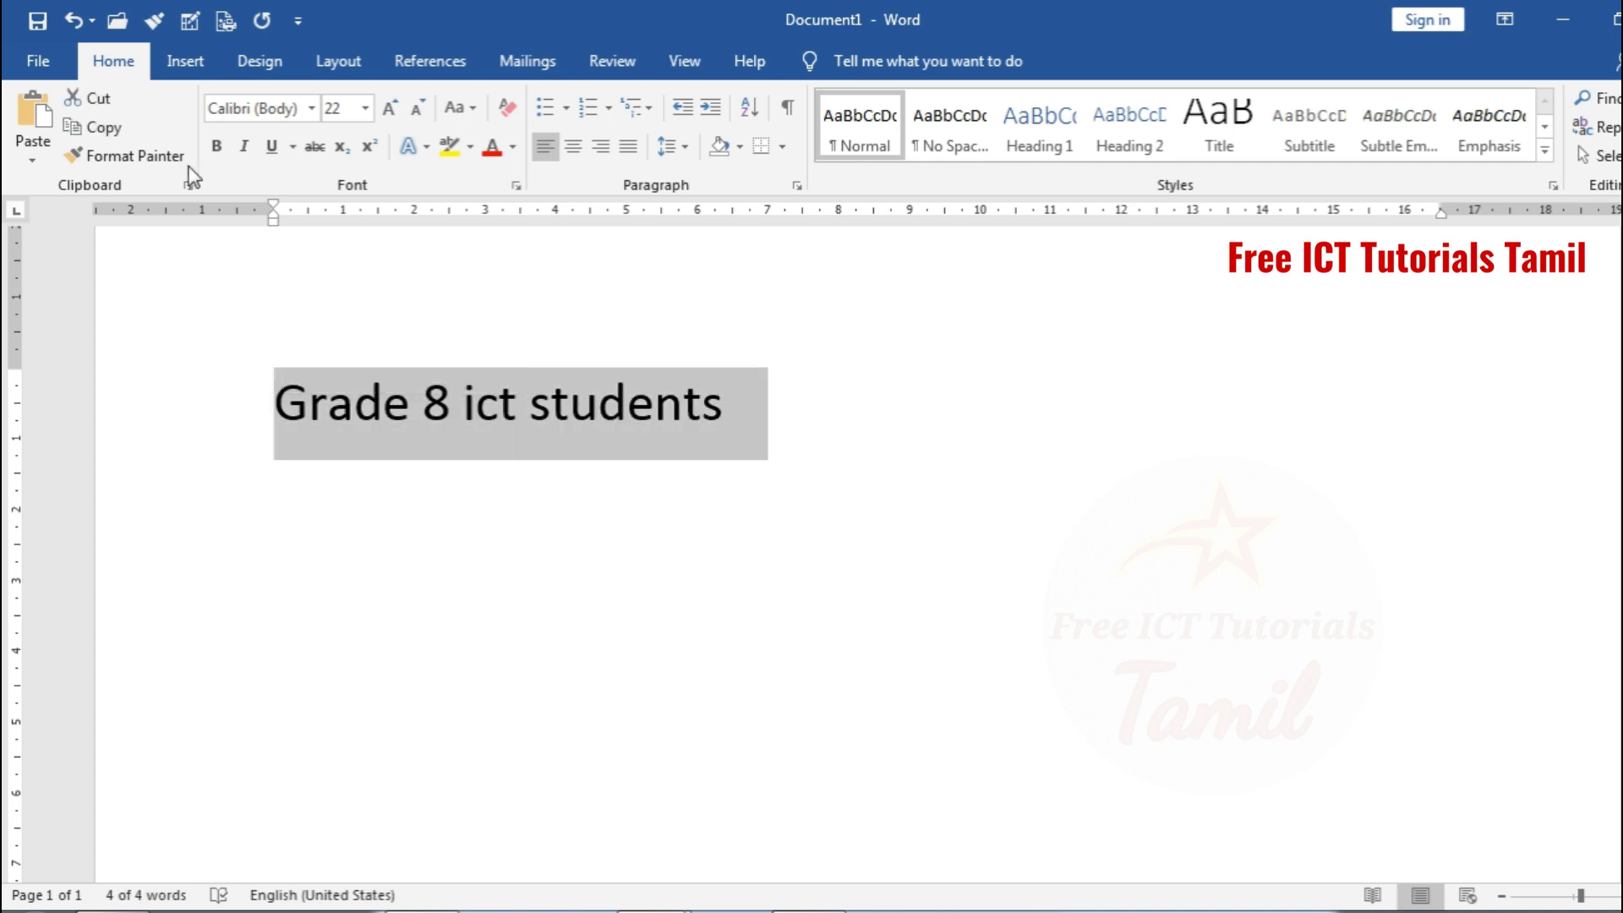
click(251, 155)
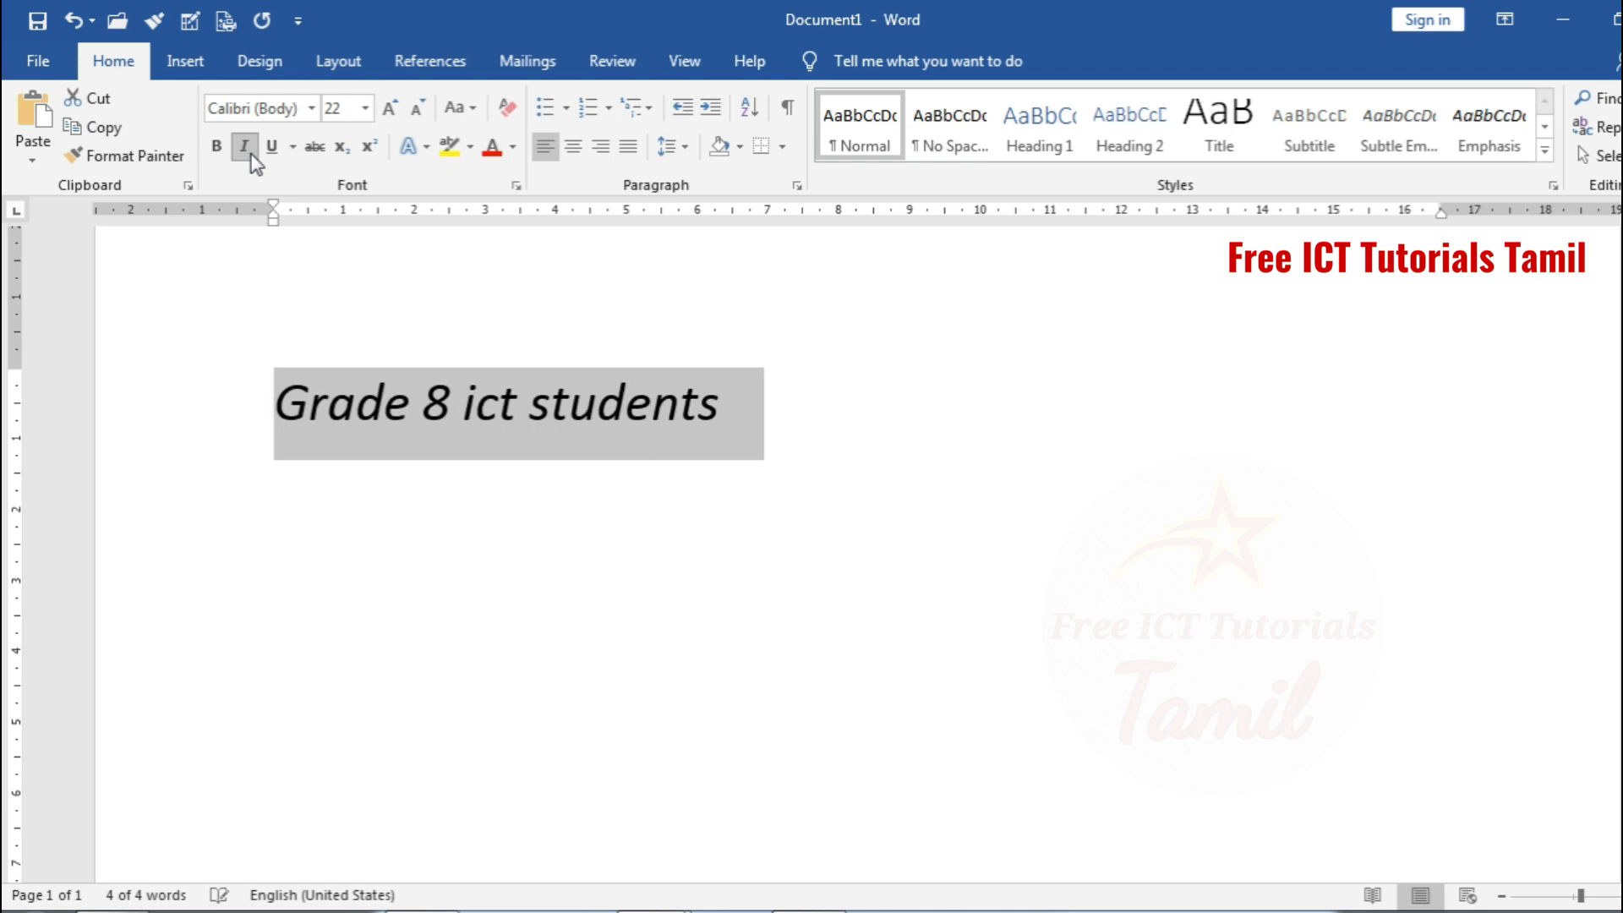
click(251, 156)
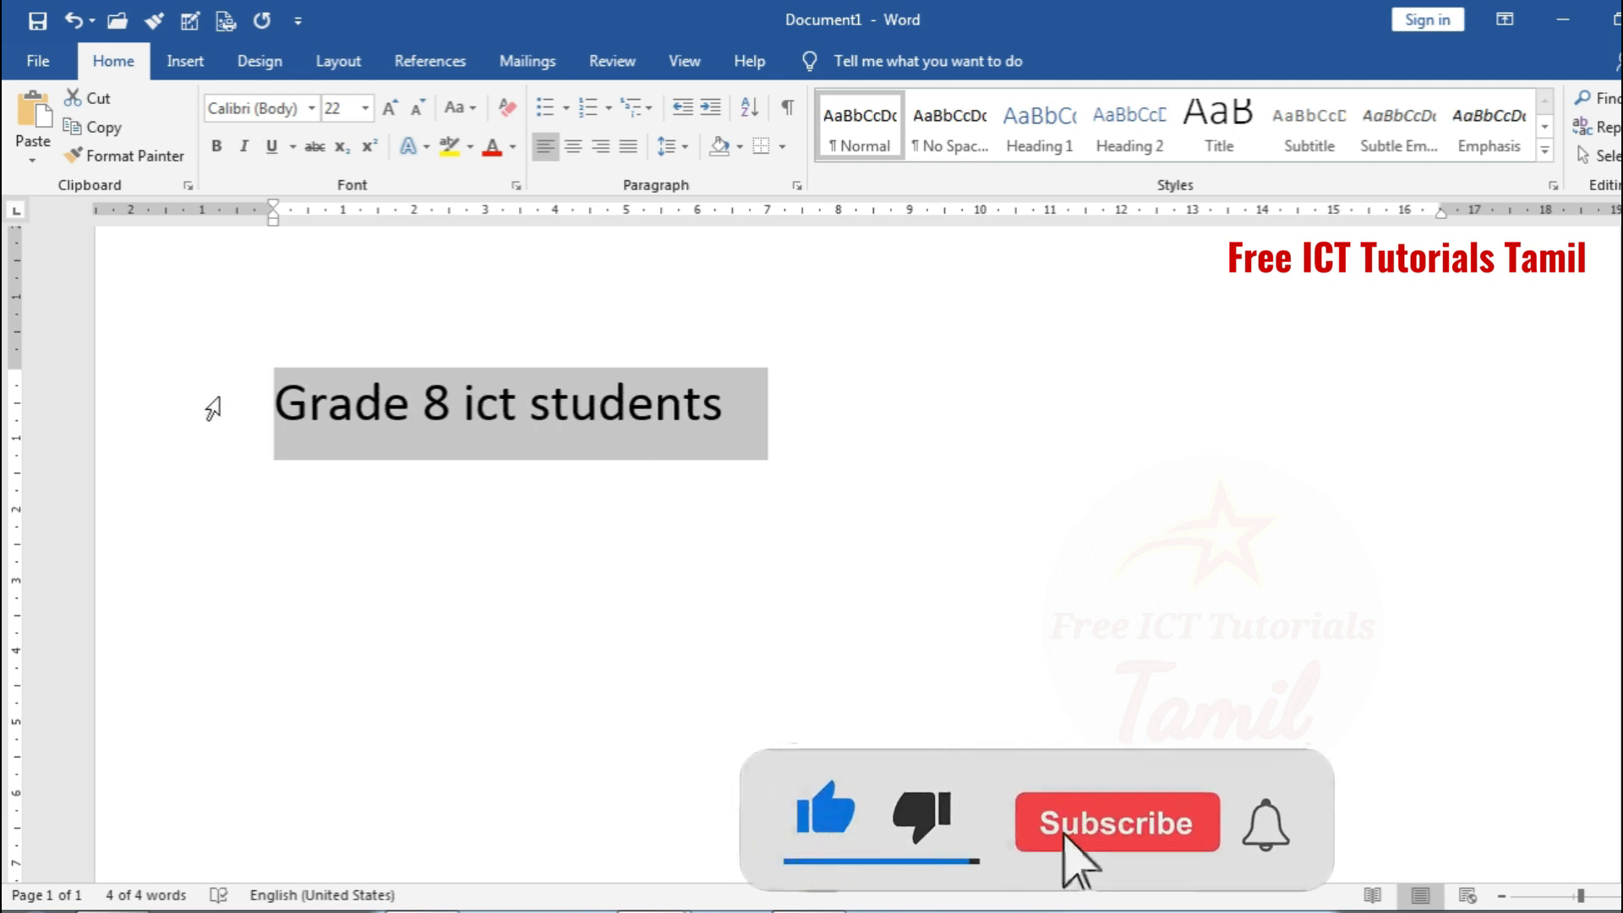
key(ctrl+i)
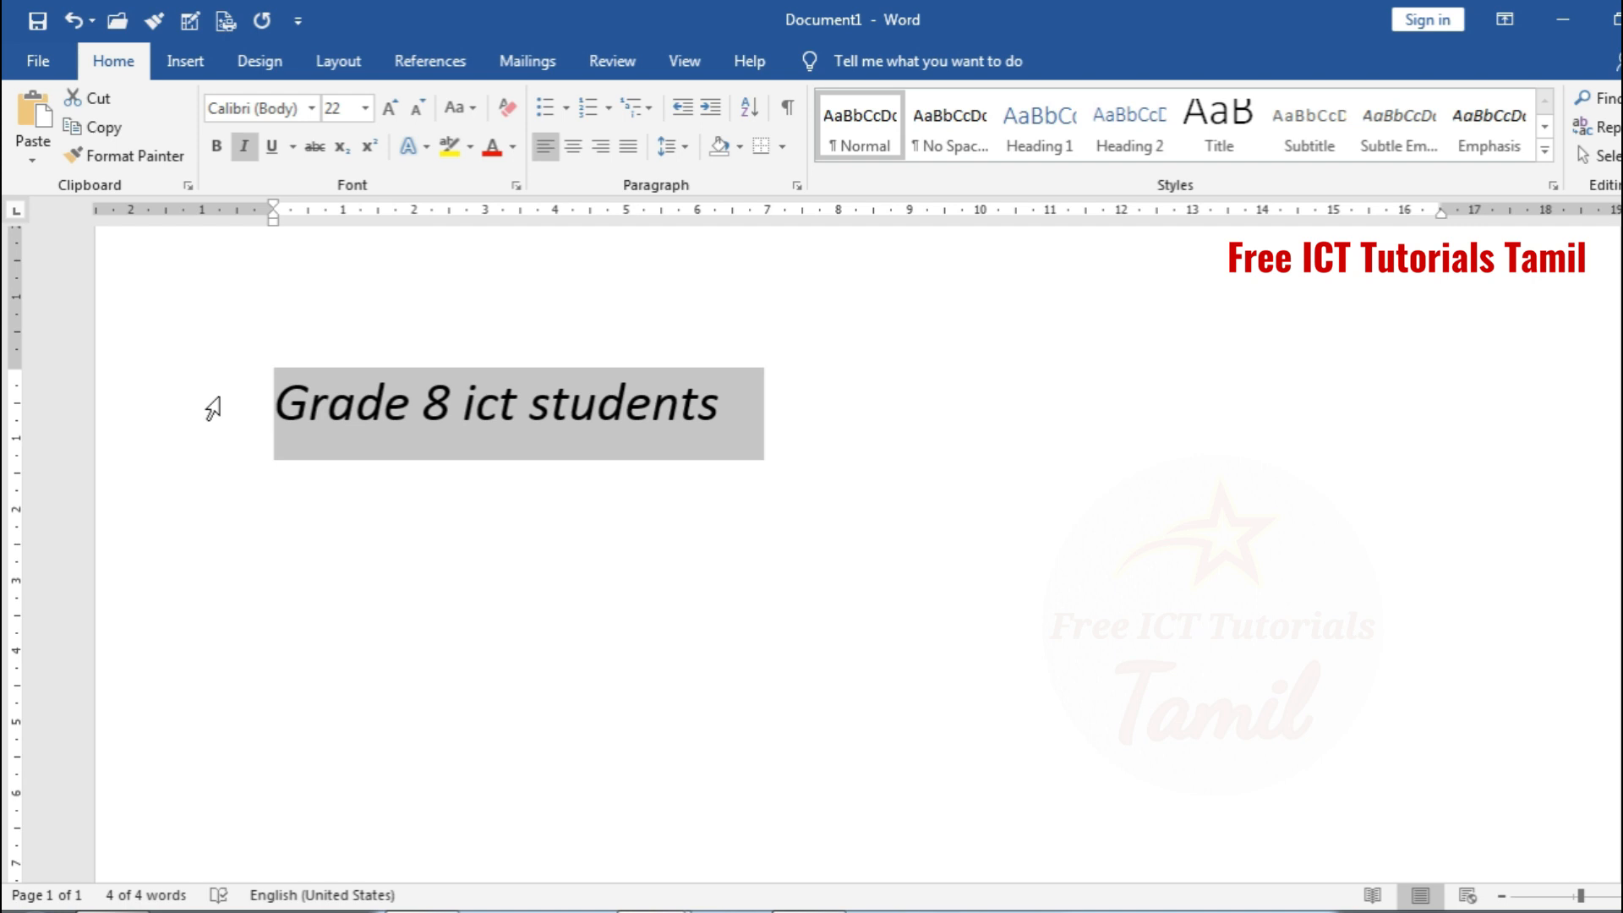
click(247, 148)
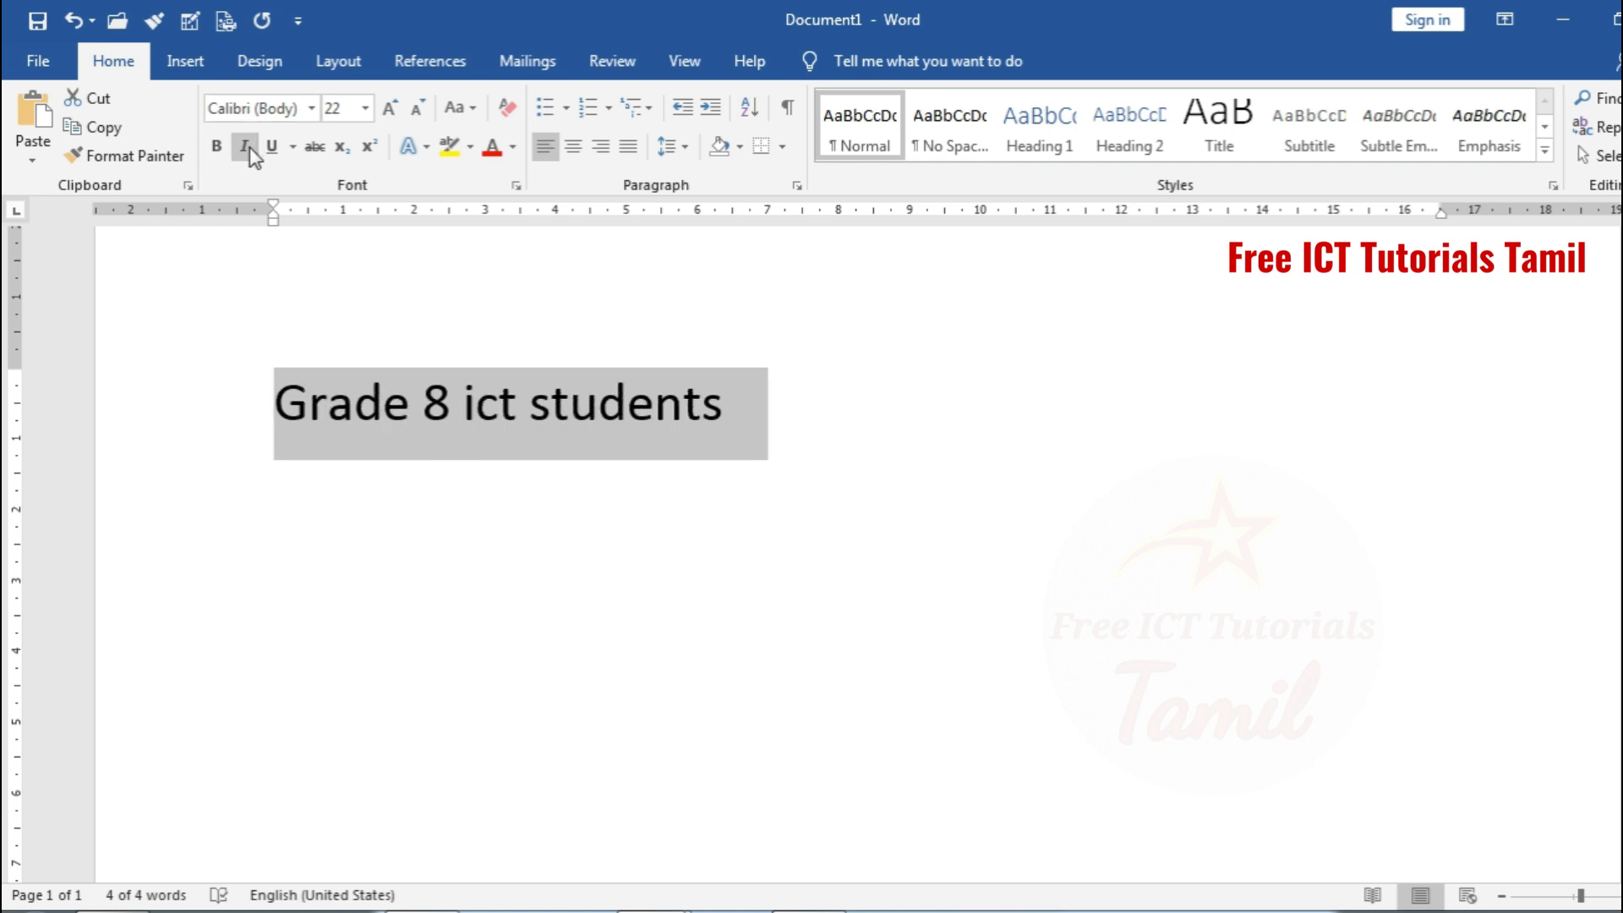
Change the font of the "Grade 8 ict students" line to David
click(312, 109)
click(312, 109)
drag(547, 169, 560, 290)
drag(559, 289, 560, 291)
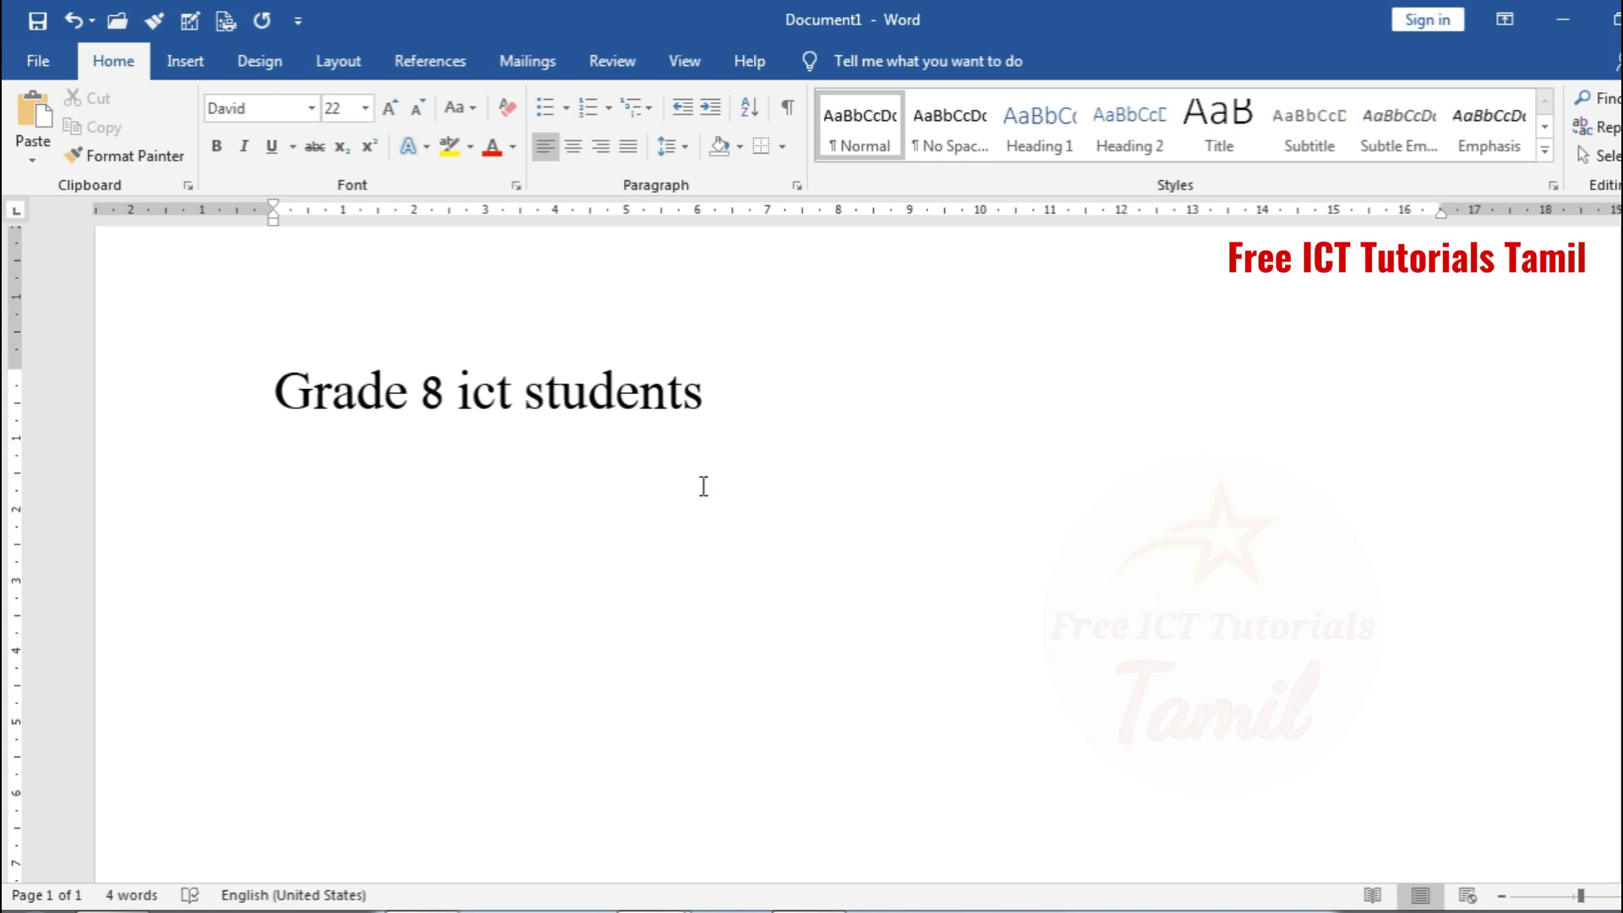
Set the line's Latin text size to 72 in the Font dialog and undo the change
click(198, 397)
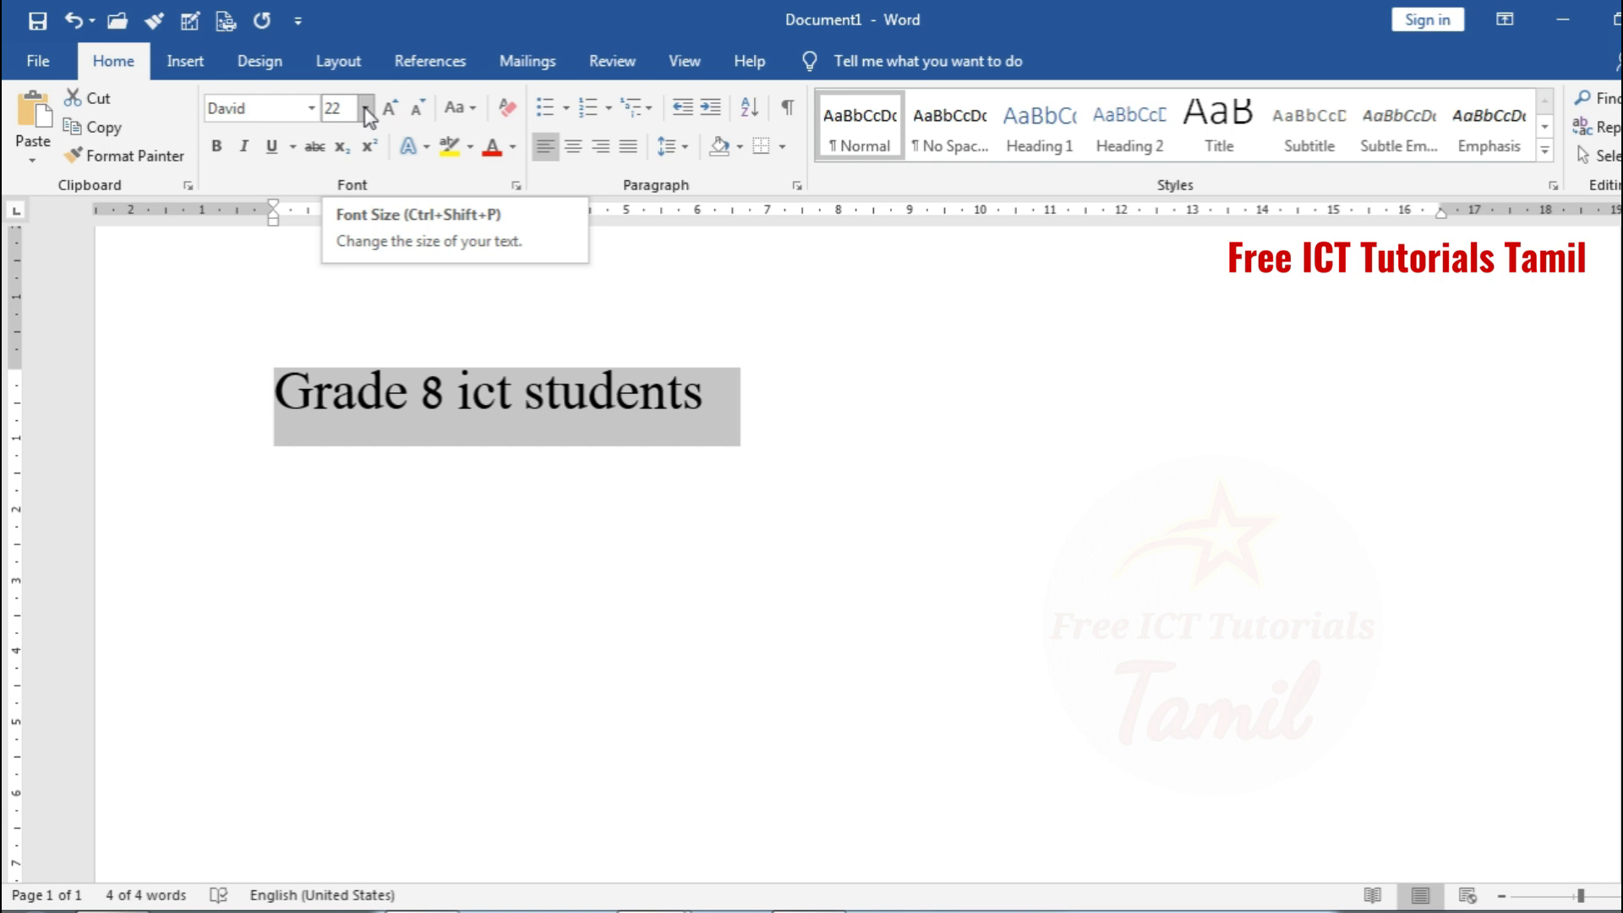
key(ctrl+d)
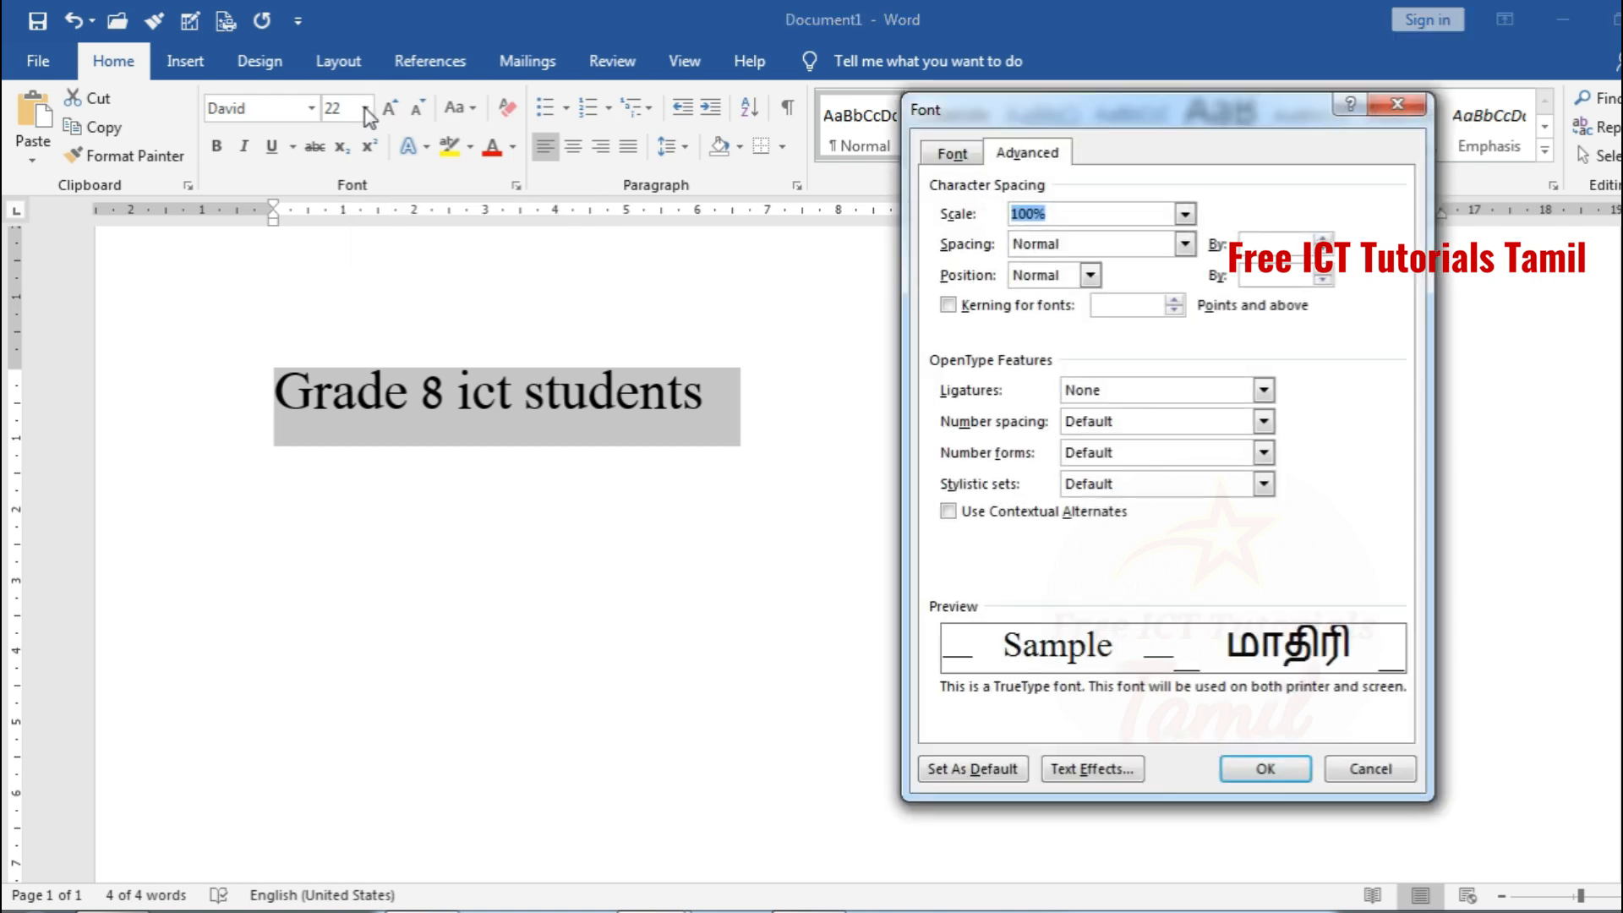
drag(981, 105, 1053, 106)
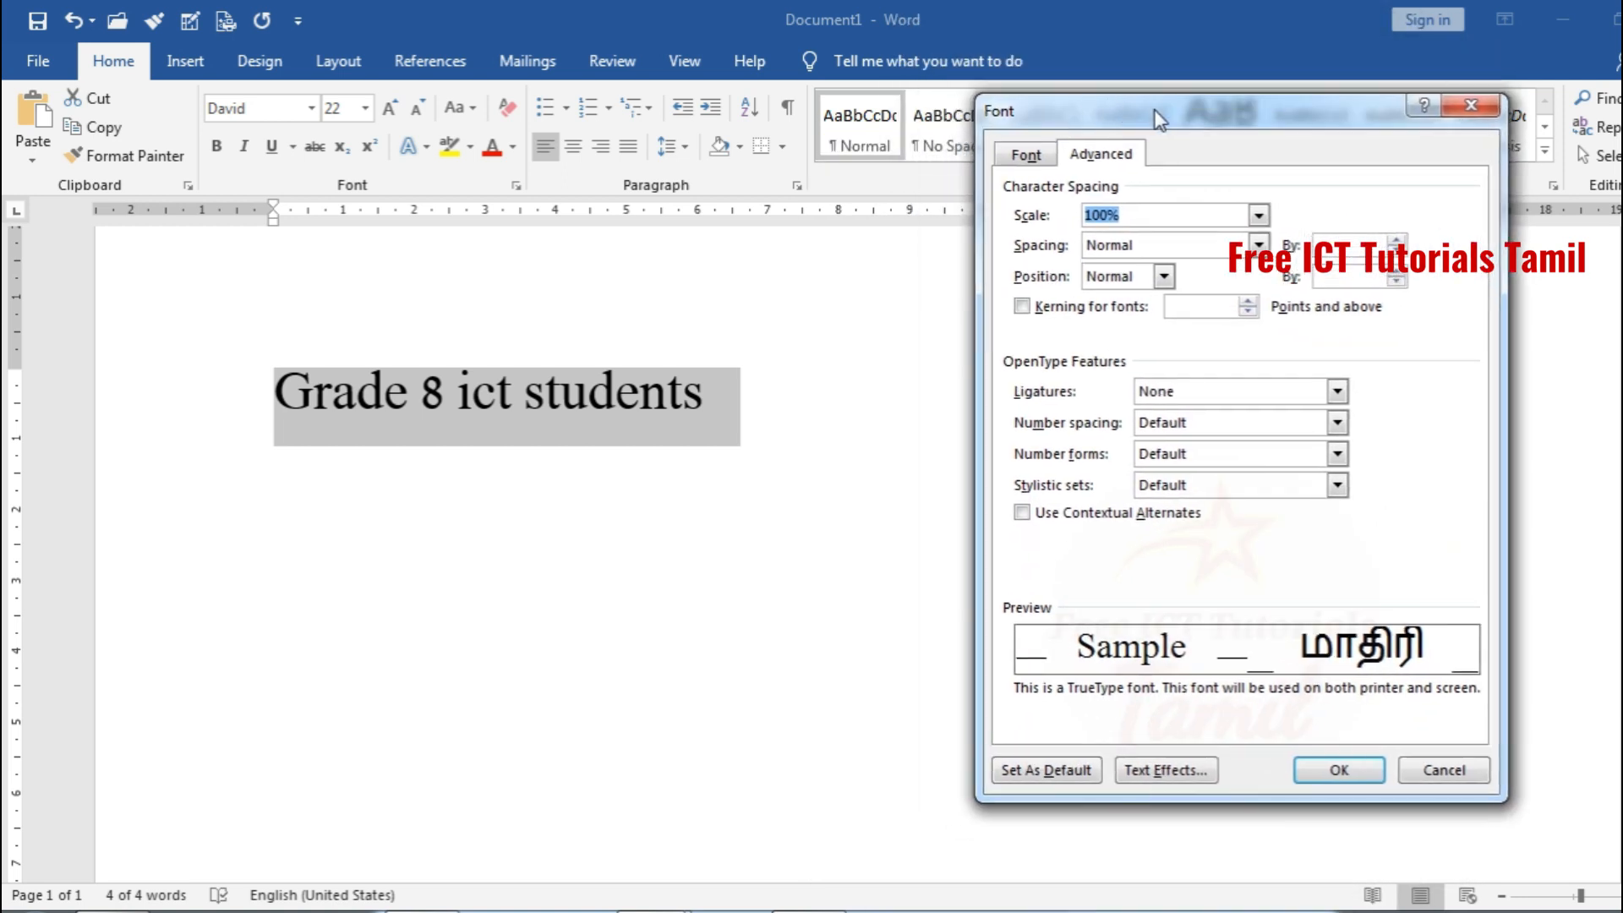
mouse_move(1159, 118)
mouse_down()
mouse_move(1097, 85)
mouse_move(1142, 187)
mouse_move(1220, 143)
mouse_move(1177, 194)
mouse_move(1097, 165)
mouse_move(1107, 111)
mouse_move(1142, 106)
mouse_up()
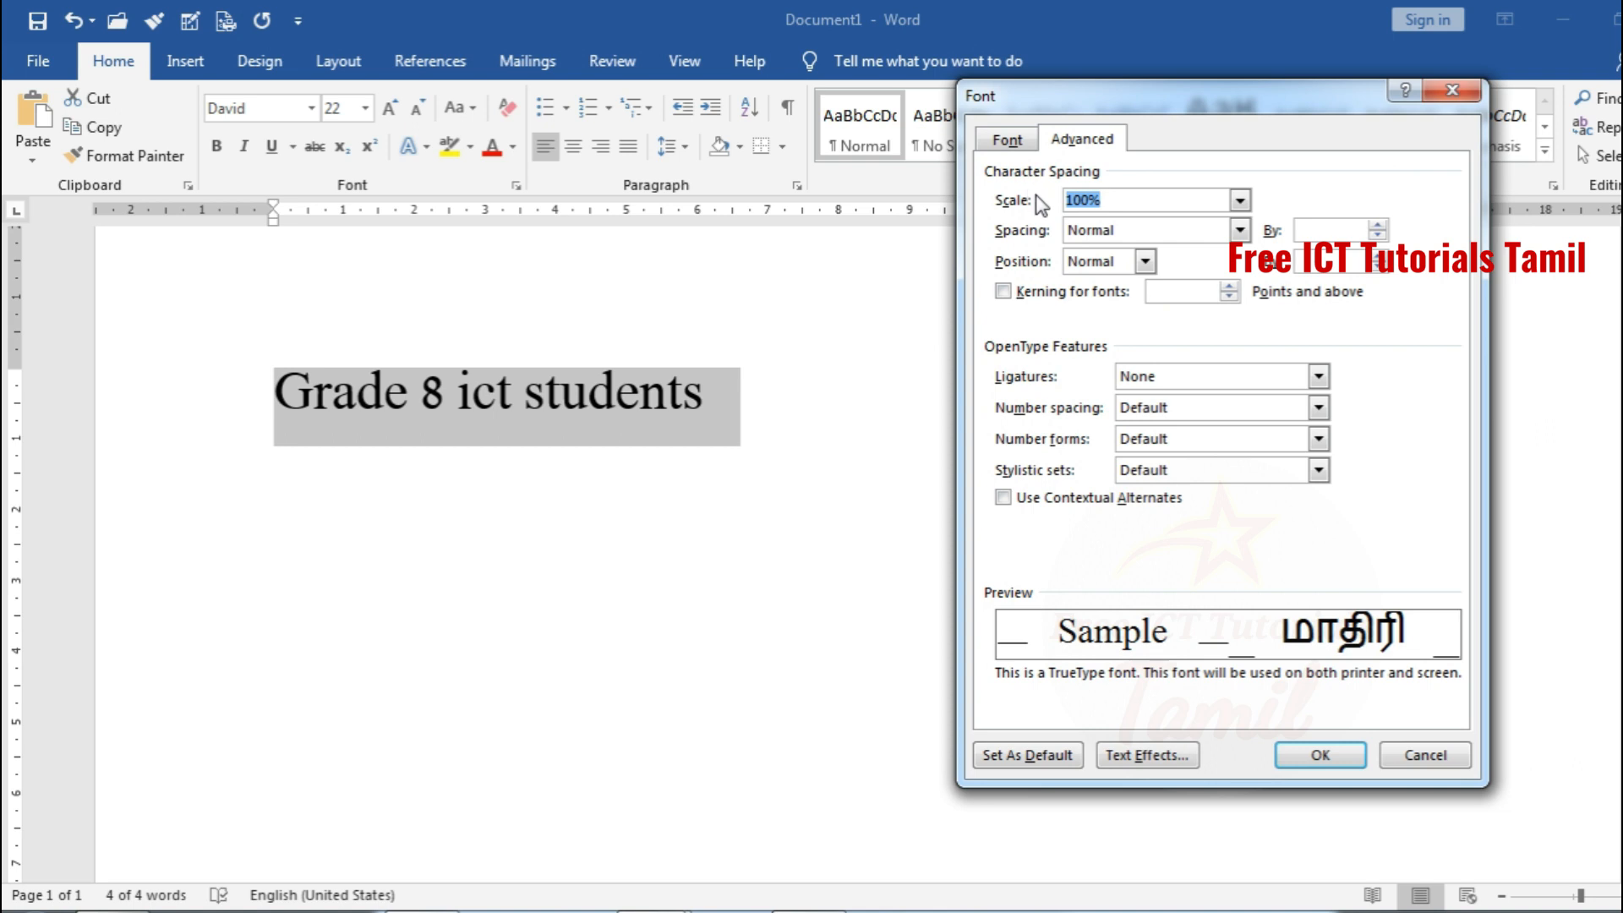
click(1007, 140)
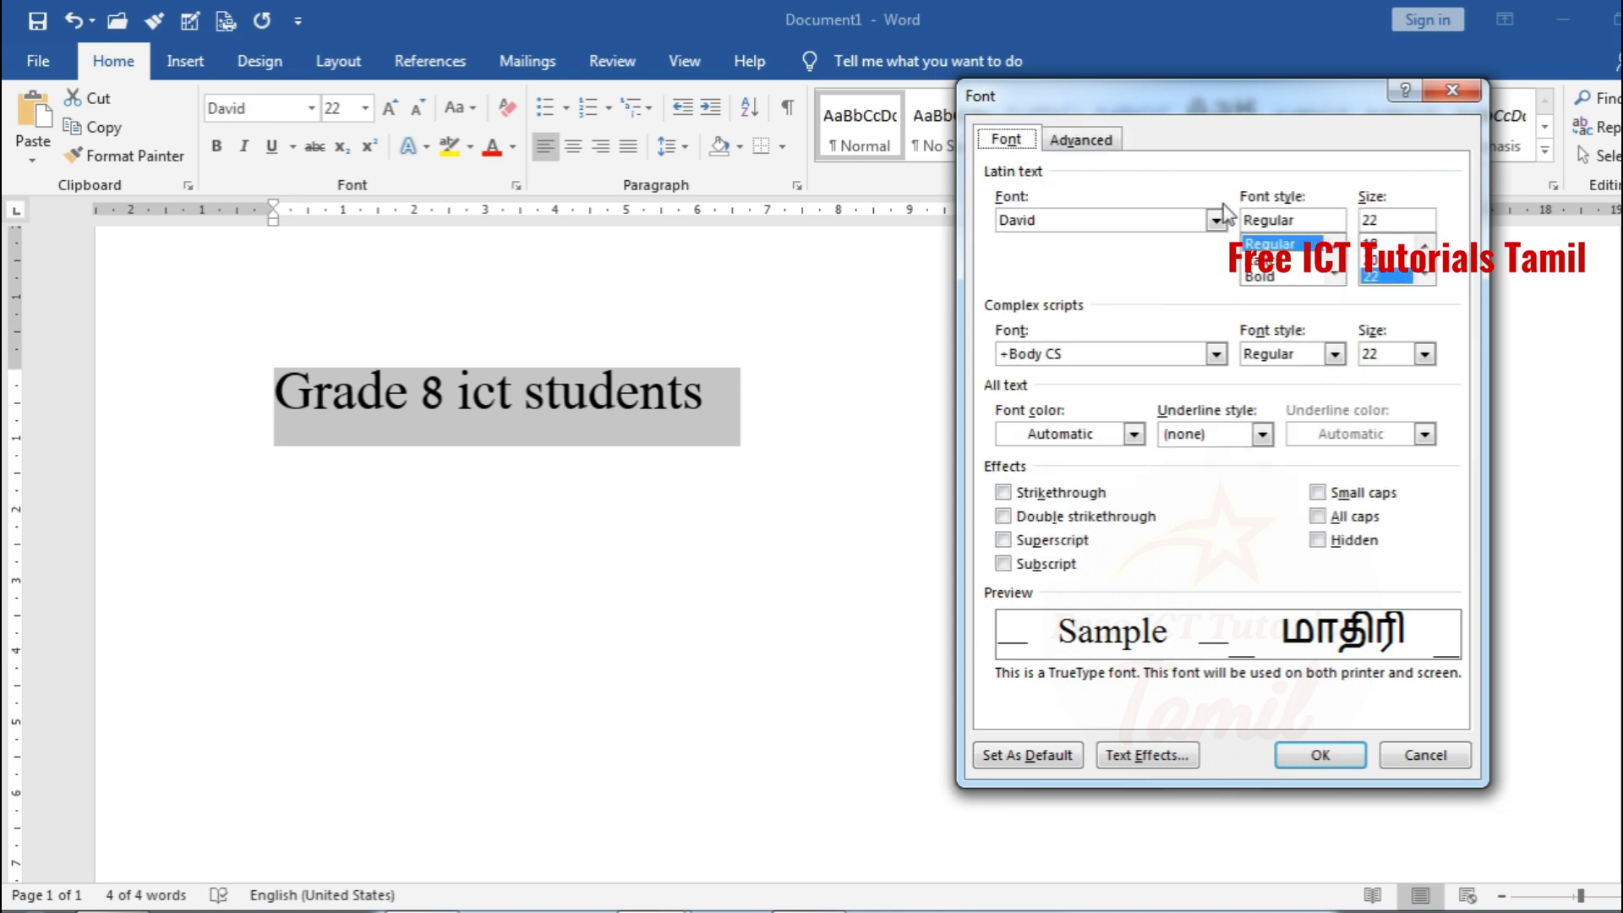
click(1424, 277)
click(1424, 277)
click(1424, 277)
click(1374, 277)
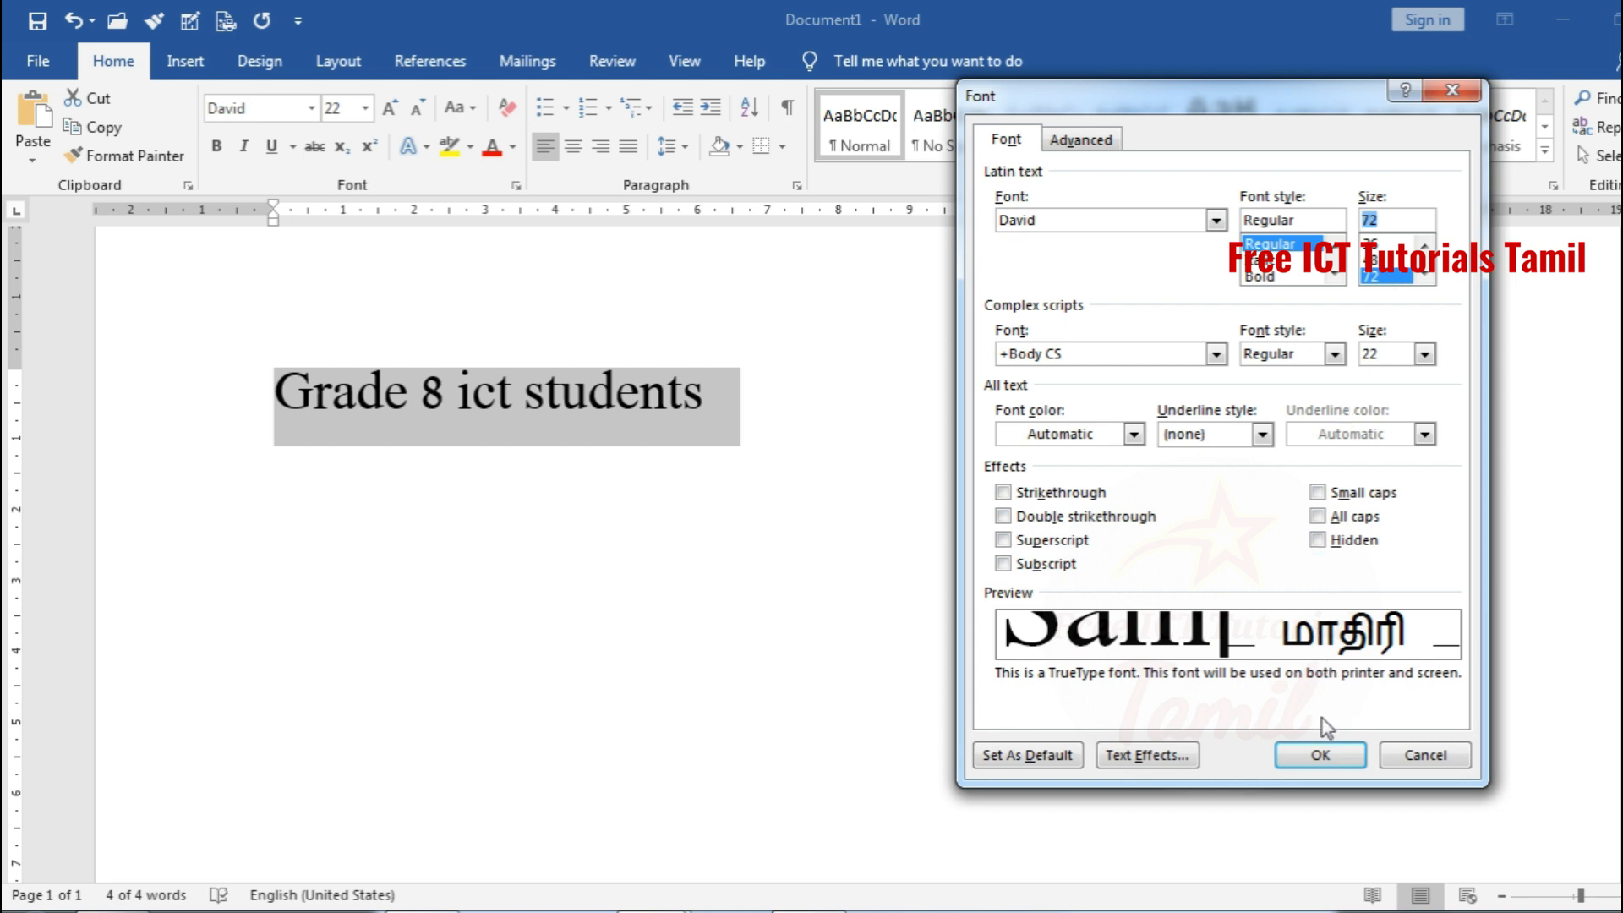
click(1325, 758)
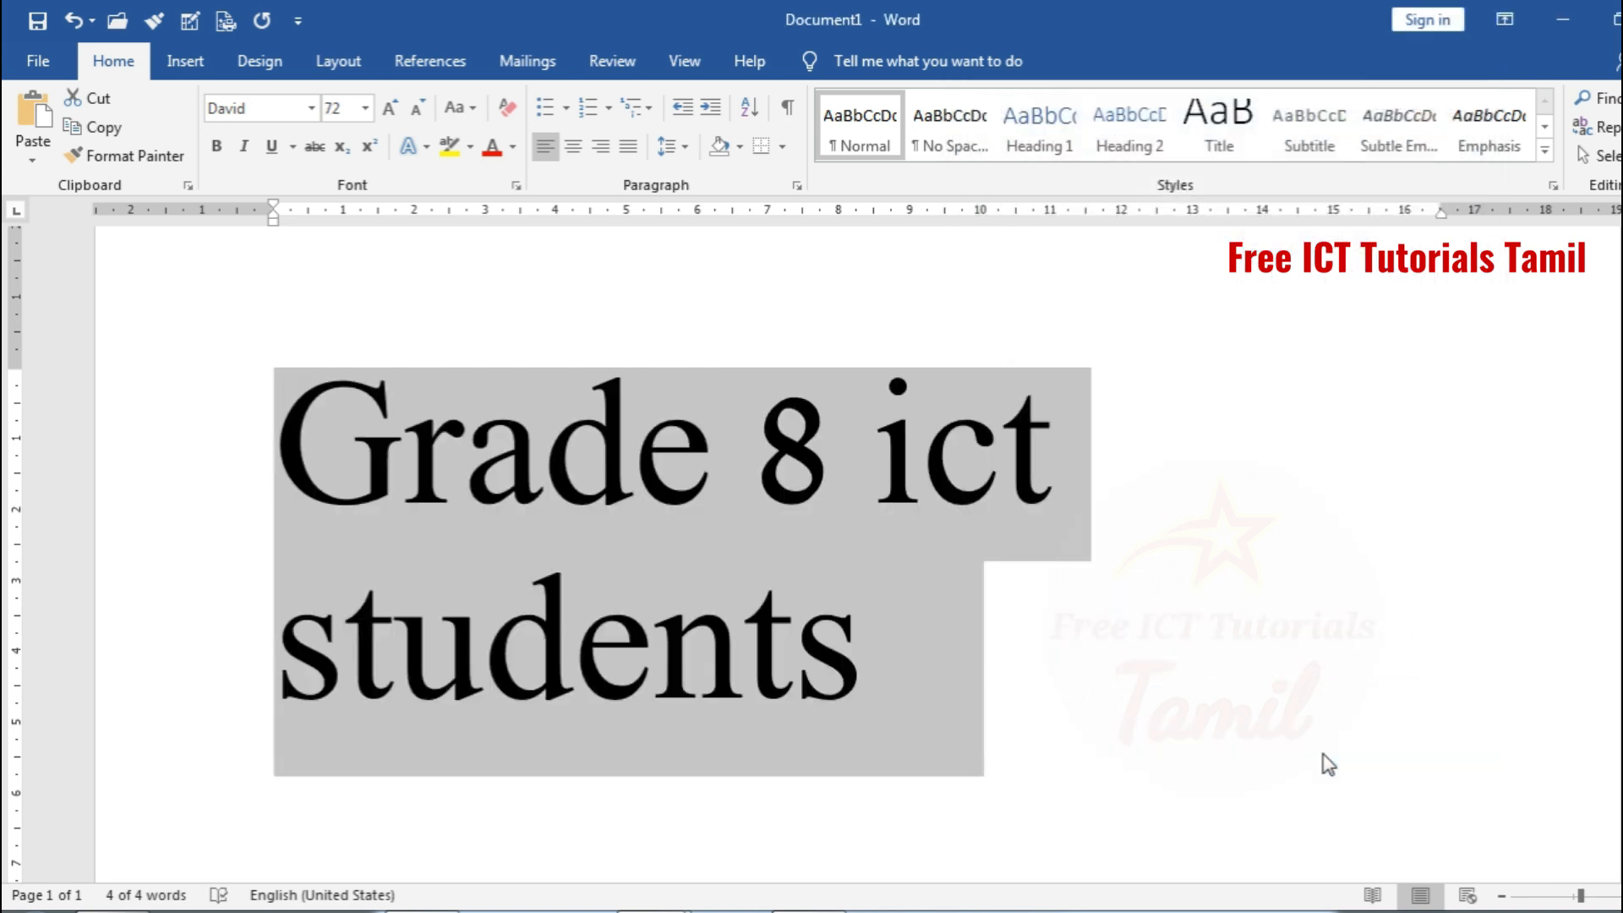
key(ctrl+z)
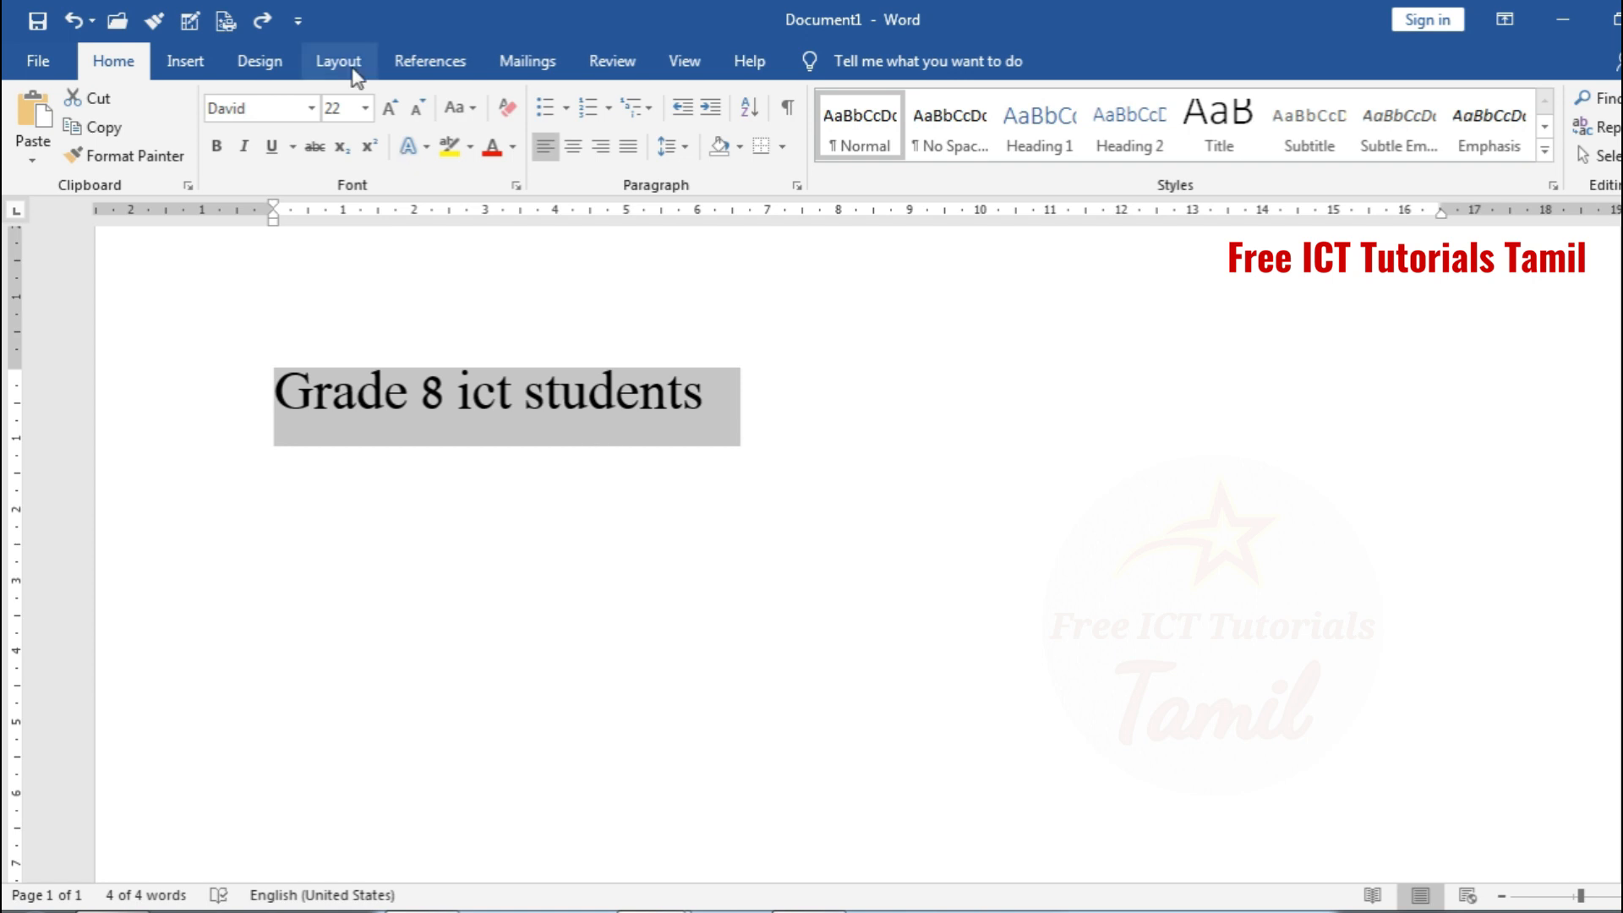
Enlarge the selected line's font in increments up to 72 with Increase Font Size
click(366, 108)
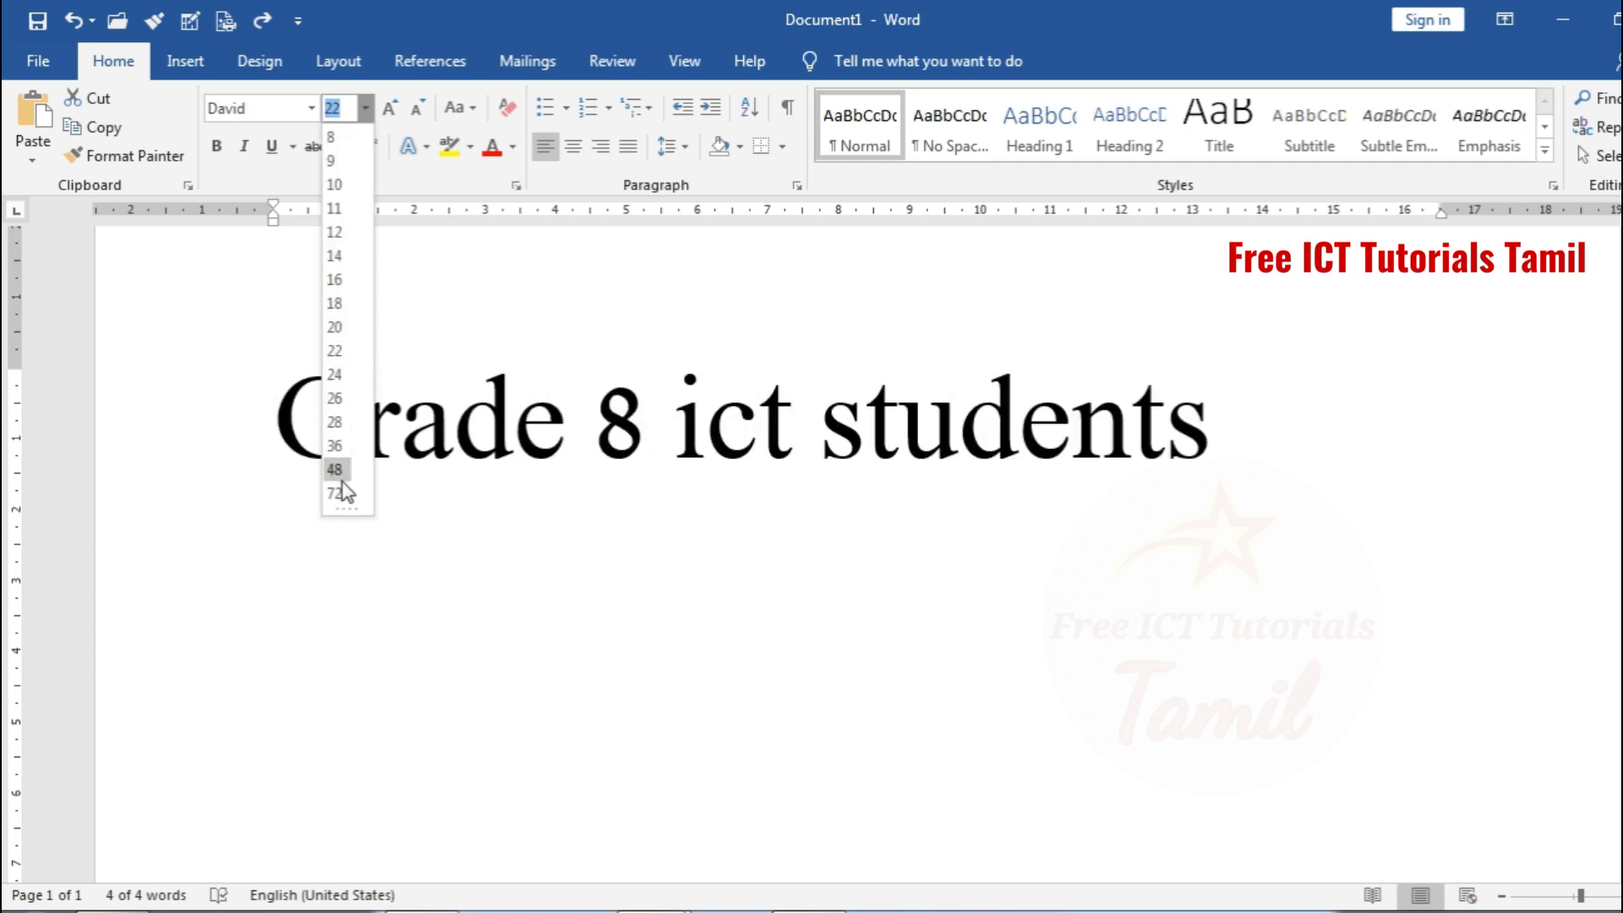
key(Escape)
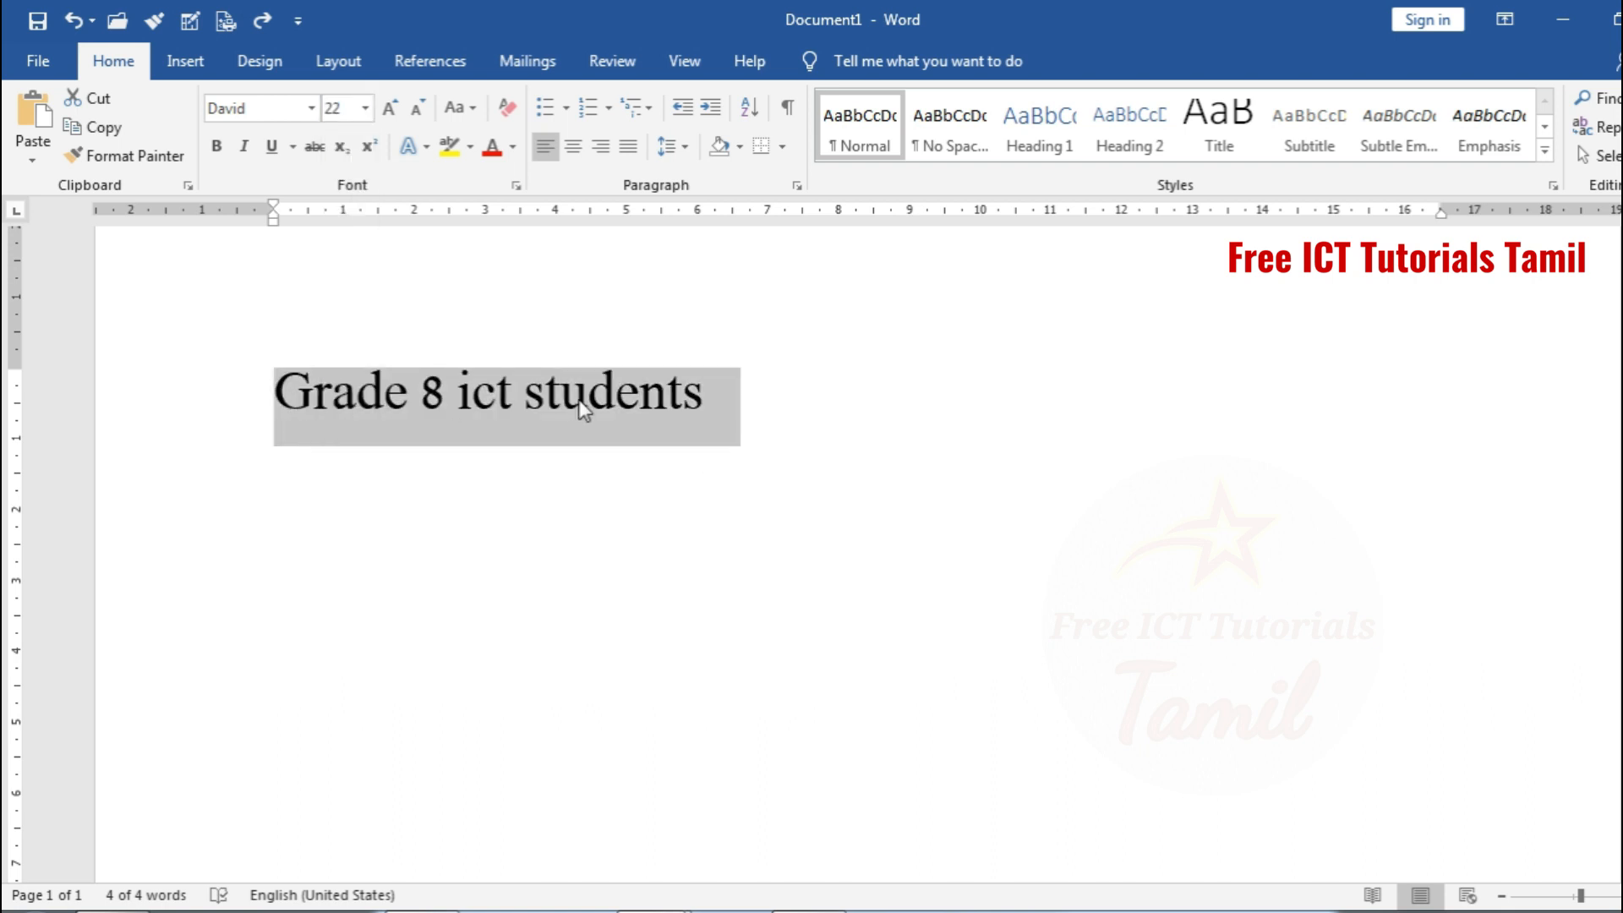
click(390, 109)
click(389, 109)
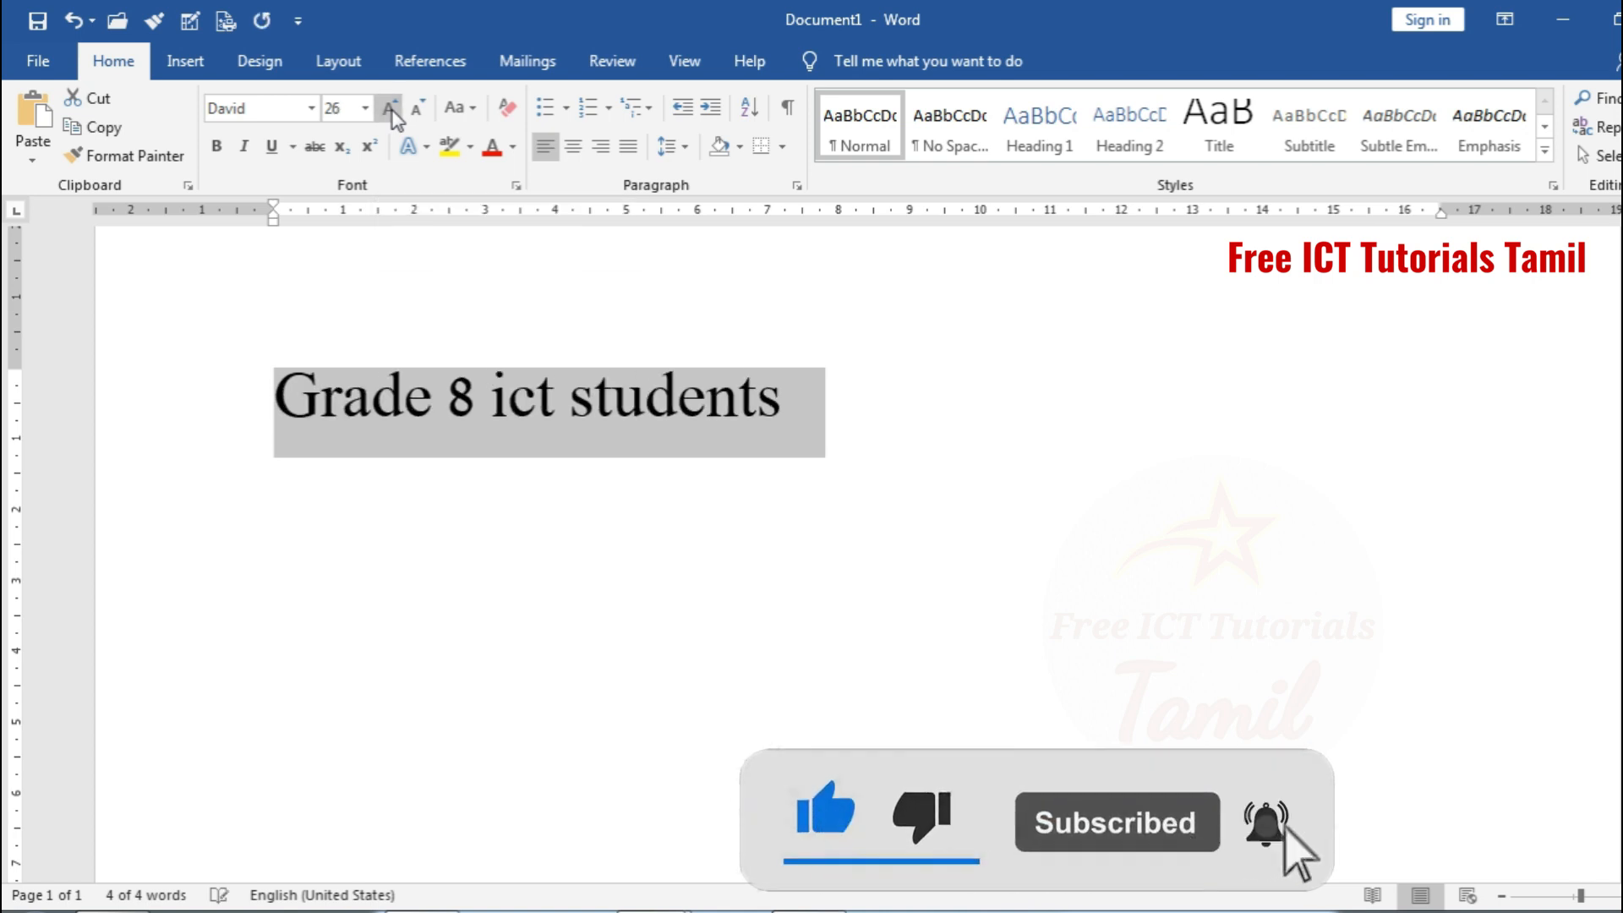
click(389, 109)
click(389, 109)
click(390, 109)
click(390, 109)
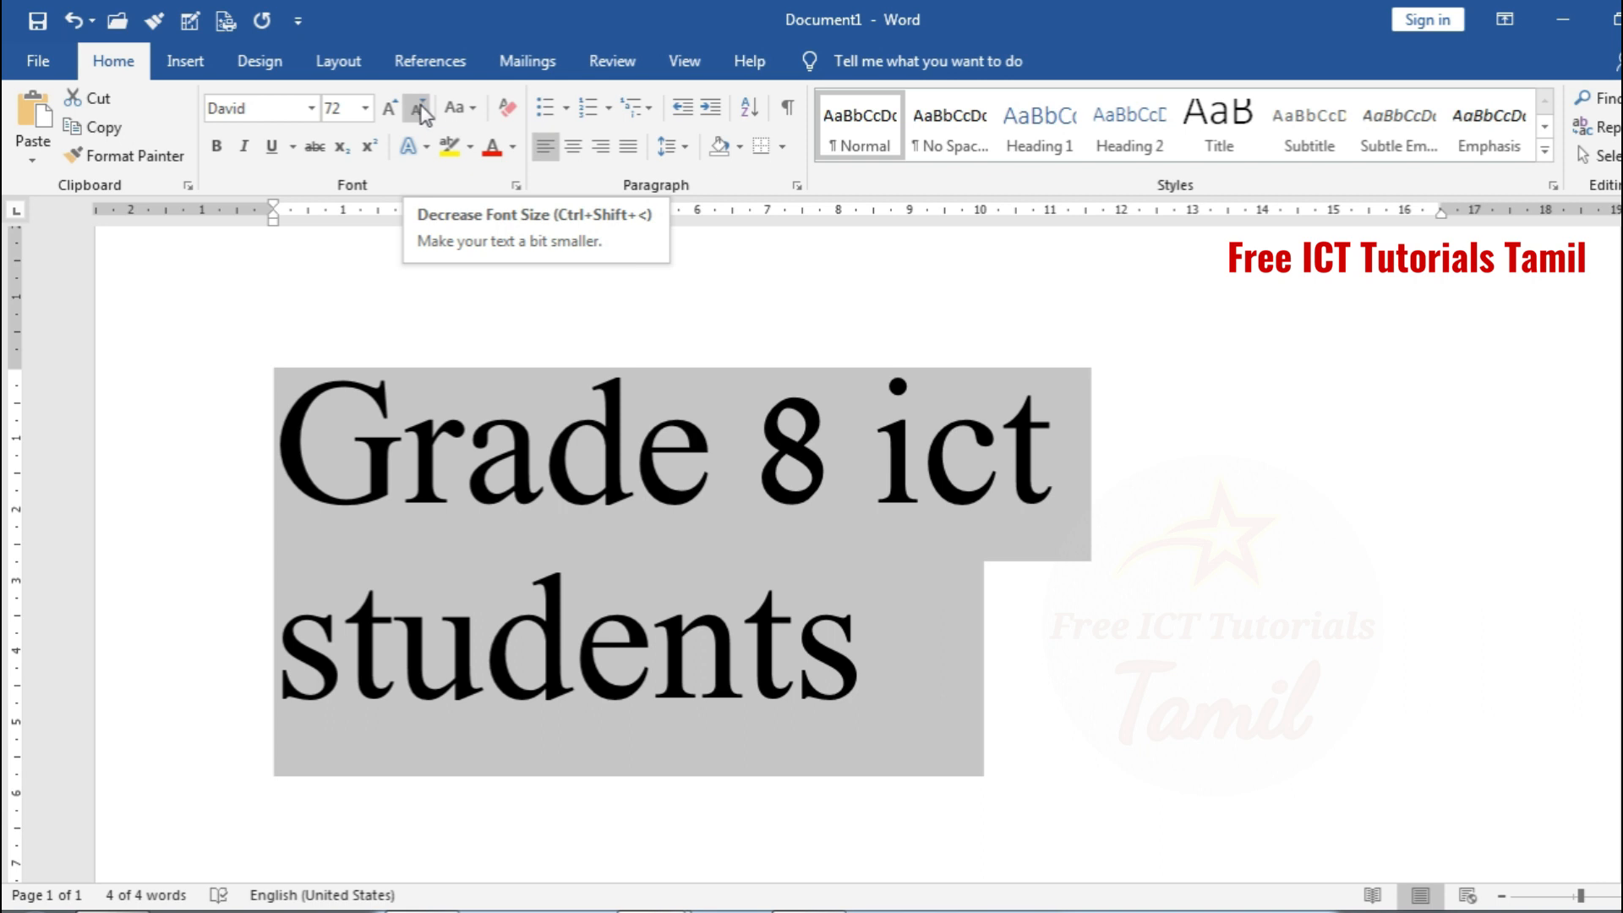
Shrink the selected line's font in increments down to 18 with Decrease Font Size
click(417, 110)
click(418, 110)
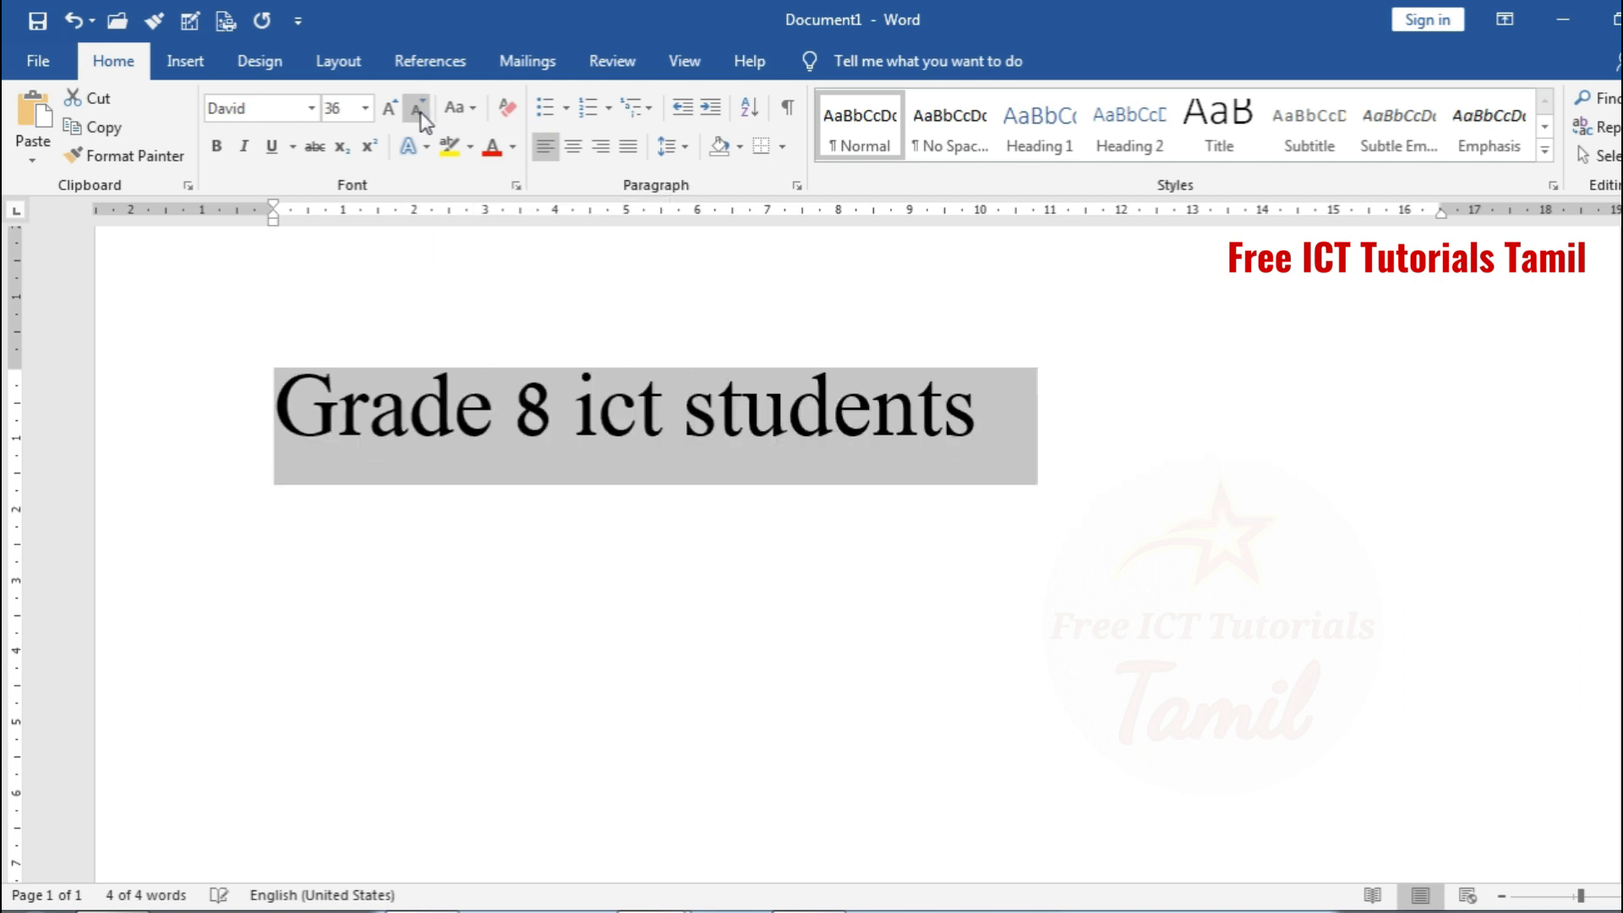
click(417, 110)
click(418, 110)
click(418, 110)
click(419, 111)
click(419, 112)
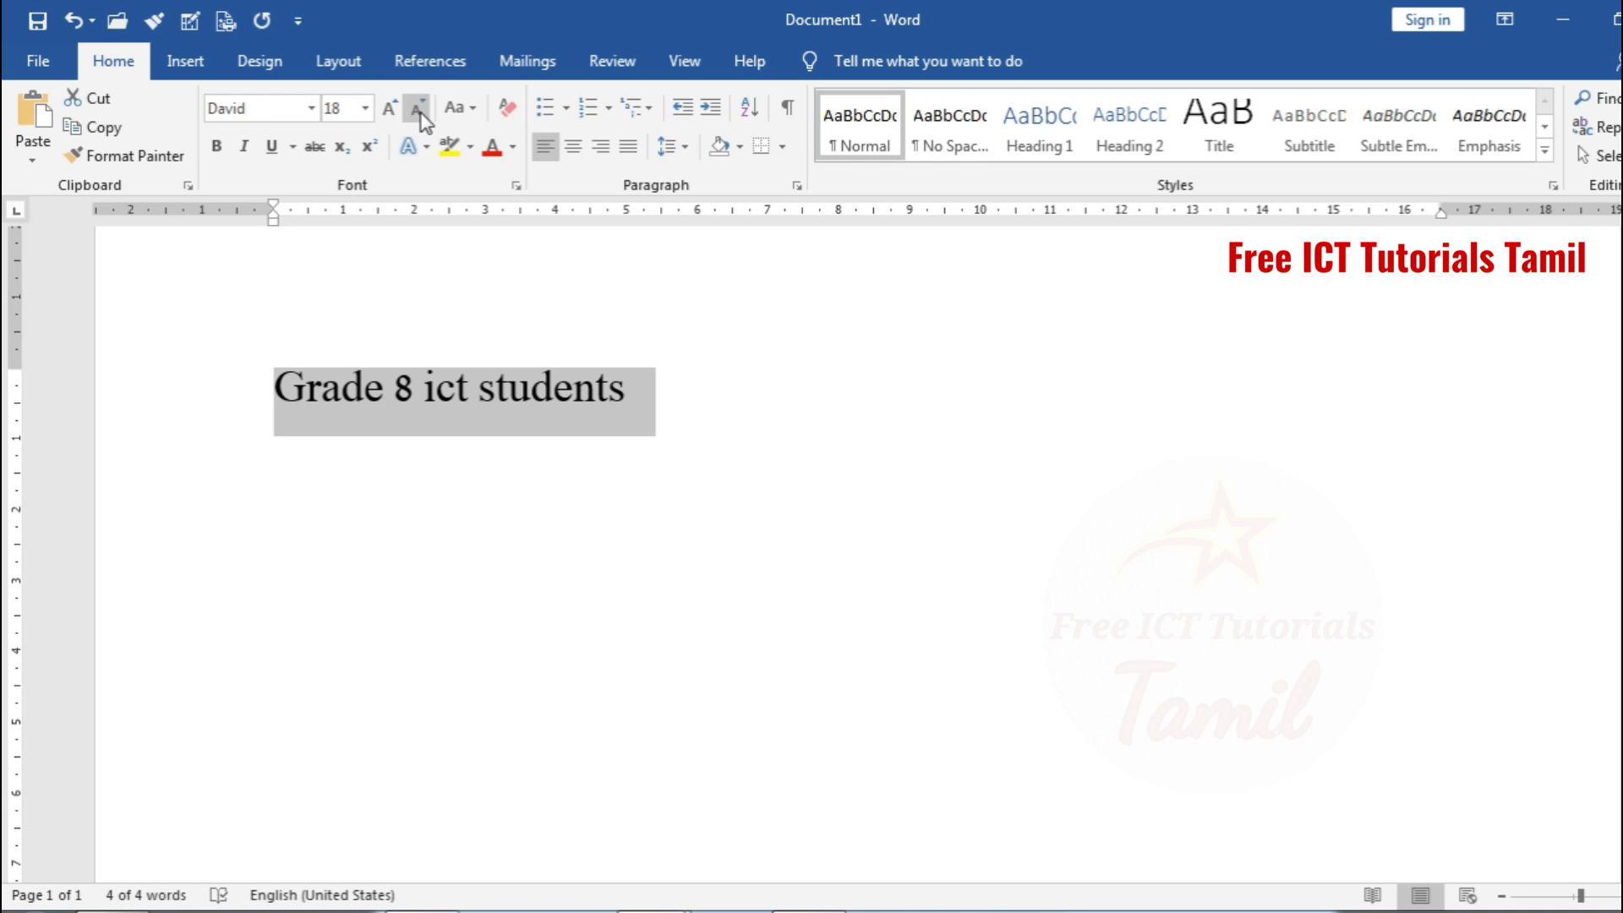
Bring the selected line's font size to 26 with Increase Font Size and Decrease Font Size
click(388, 110)
click(389, 110)
click(389, 110)
click(389, 110)
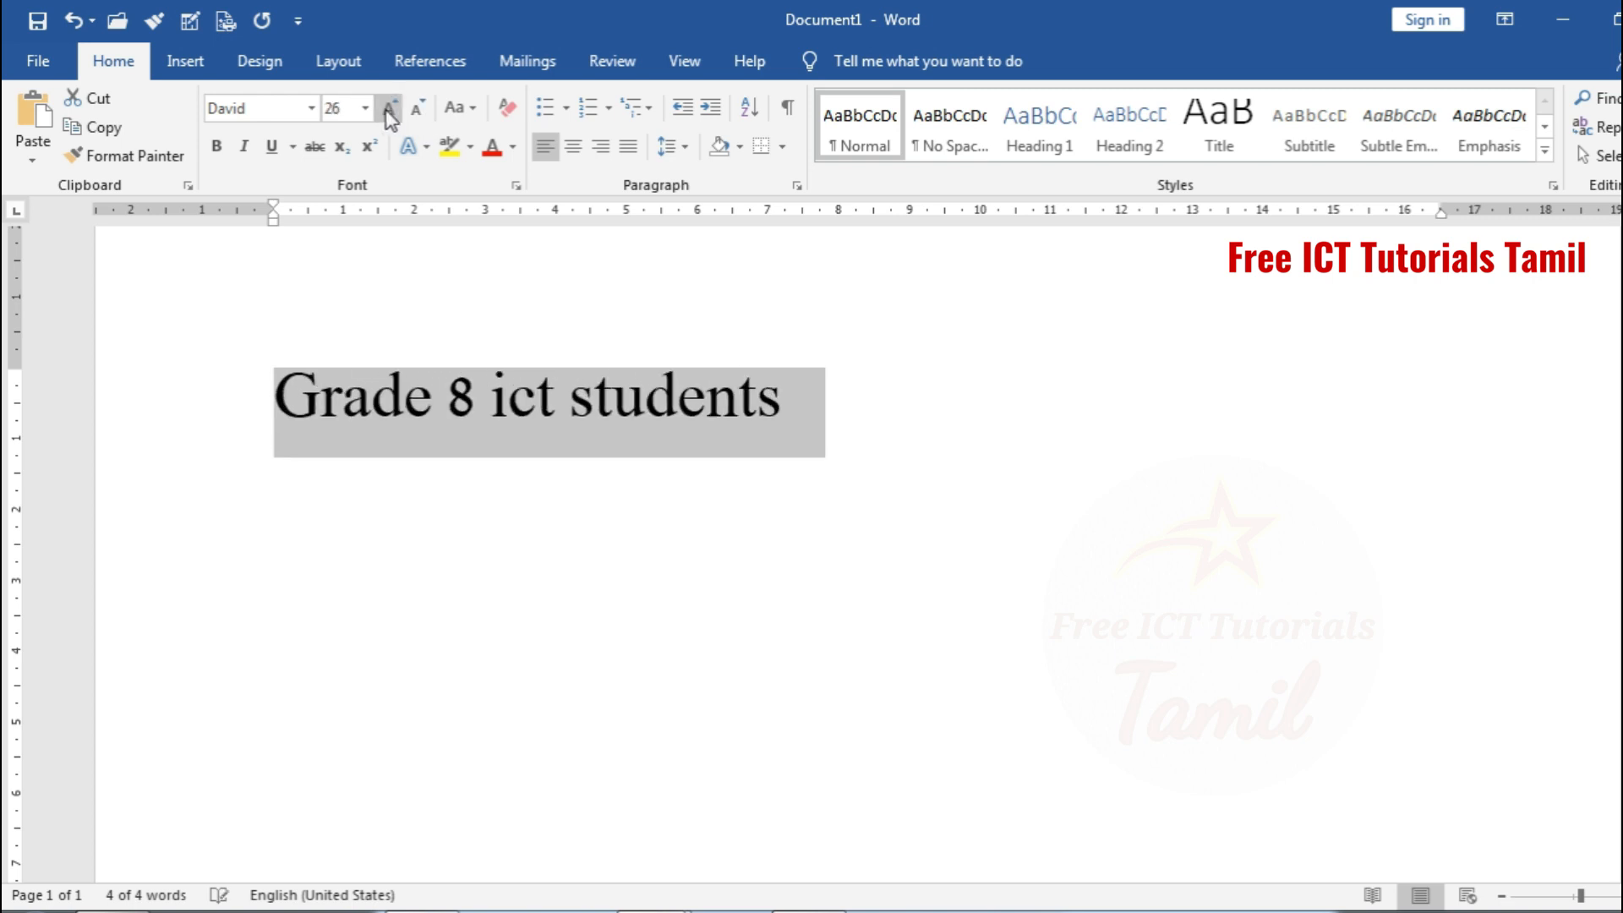
click(389, 110)
click(389, 110)
click(389, 110)
click(419, 110)
click(419, 110)
Try a single and a double wavy underline on the line, and undo back past the underlining and the last size decrease
click(271, 150)
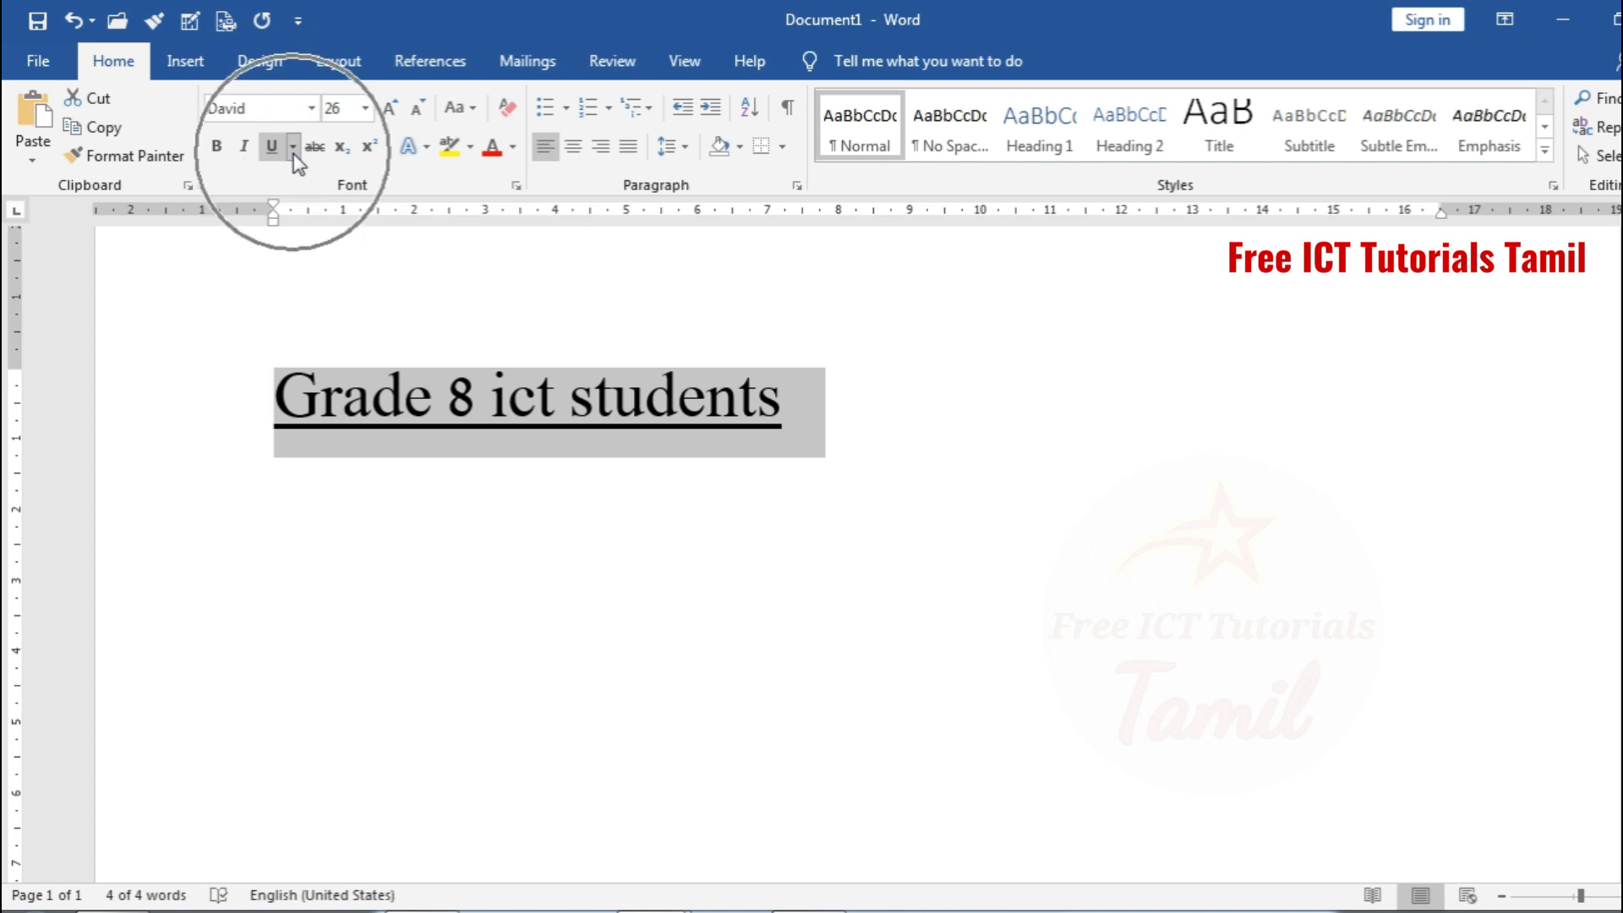
click(294, 148)
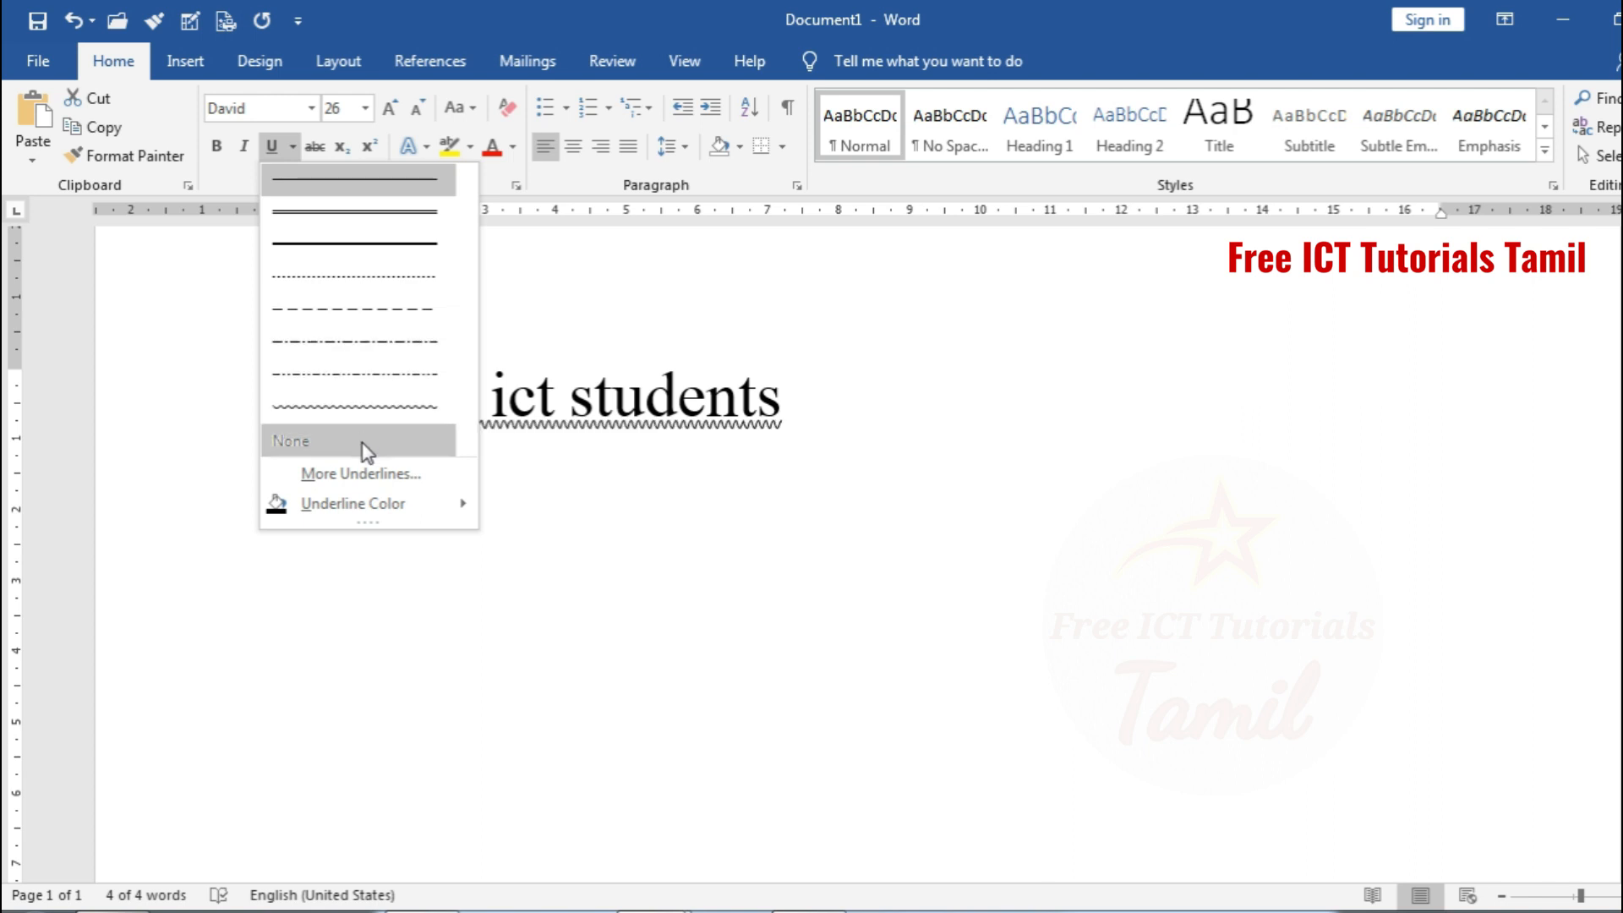
click(434, 489)
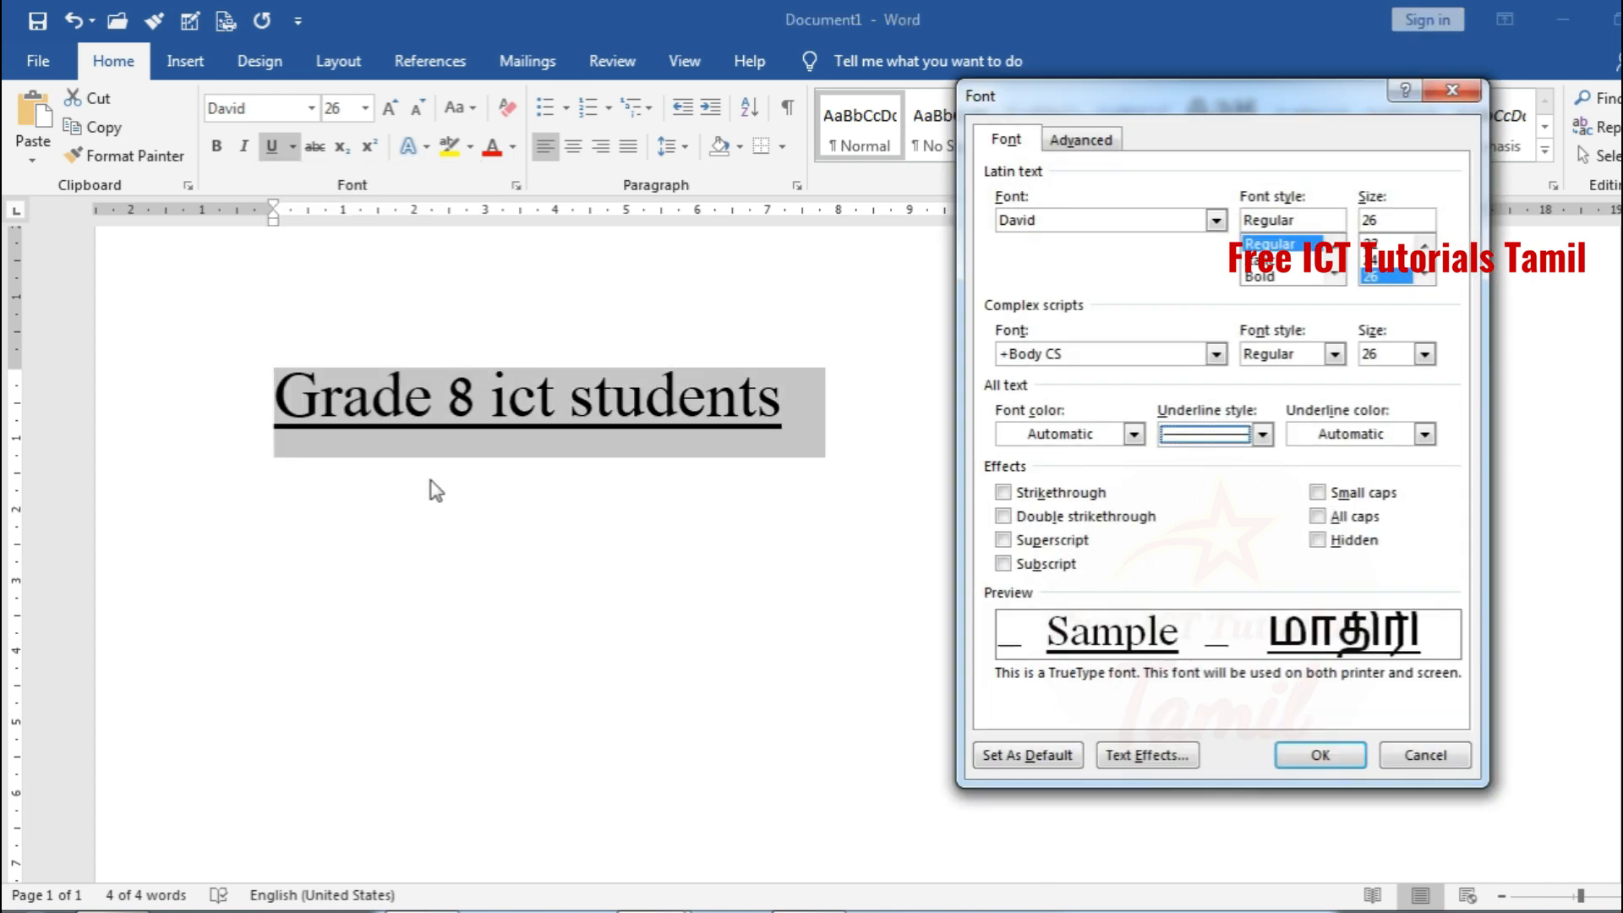
click(1262, 433)
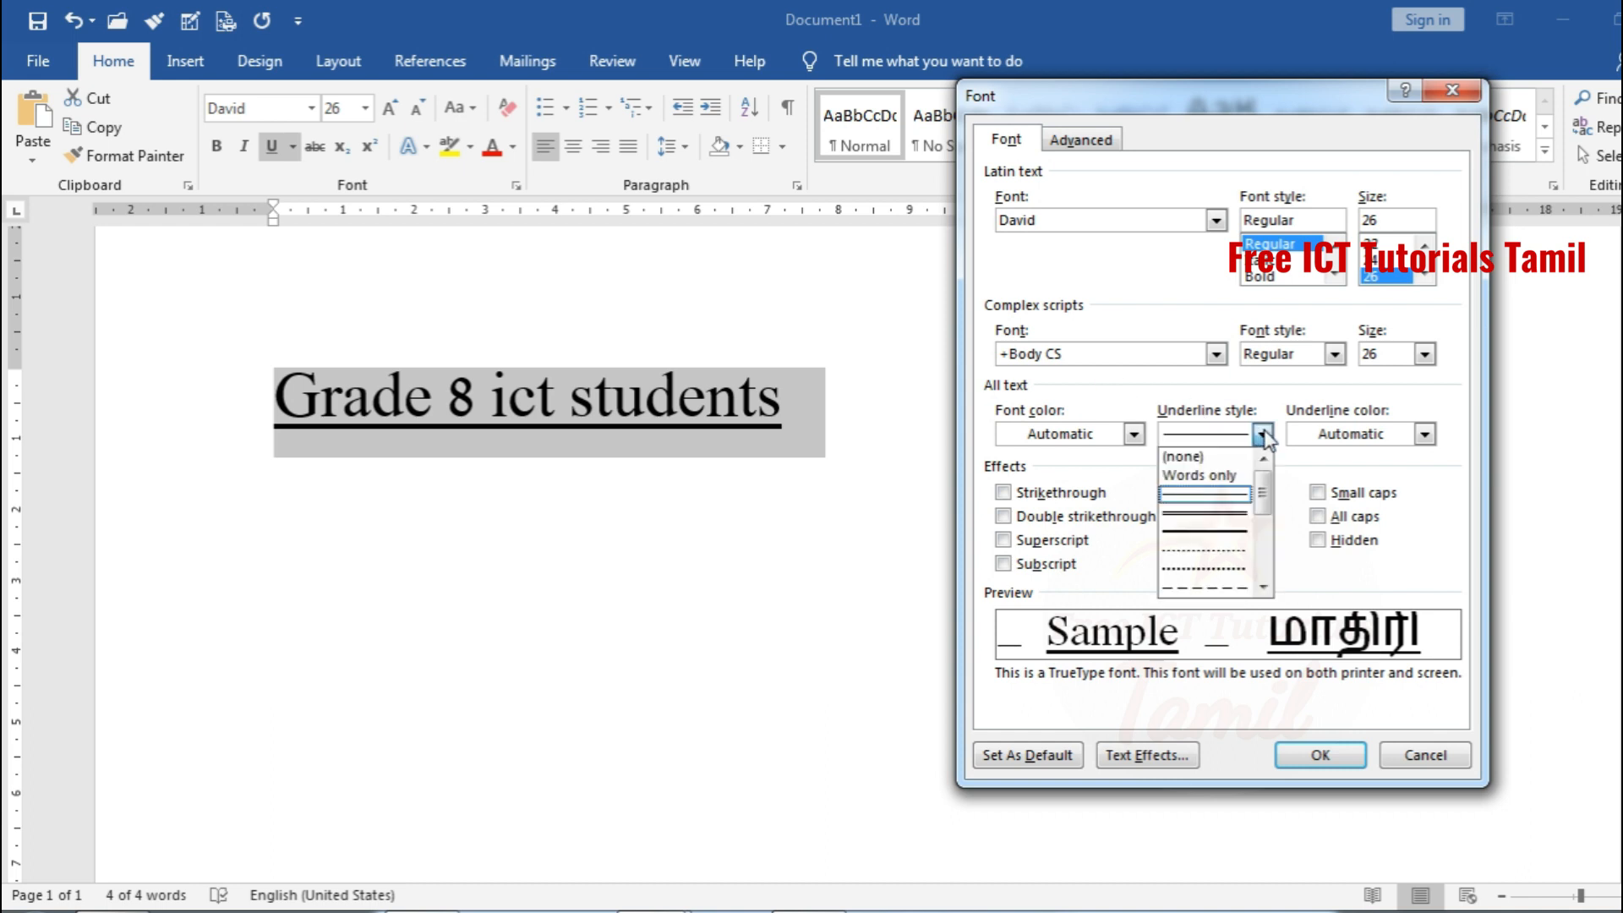
drag(1267, 505, 1272, 580)
click(1240, 594)
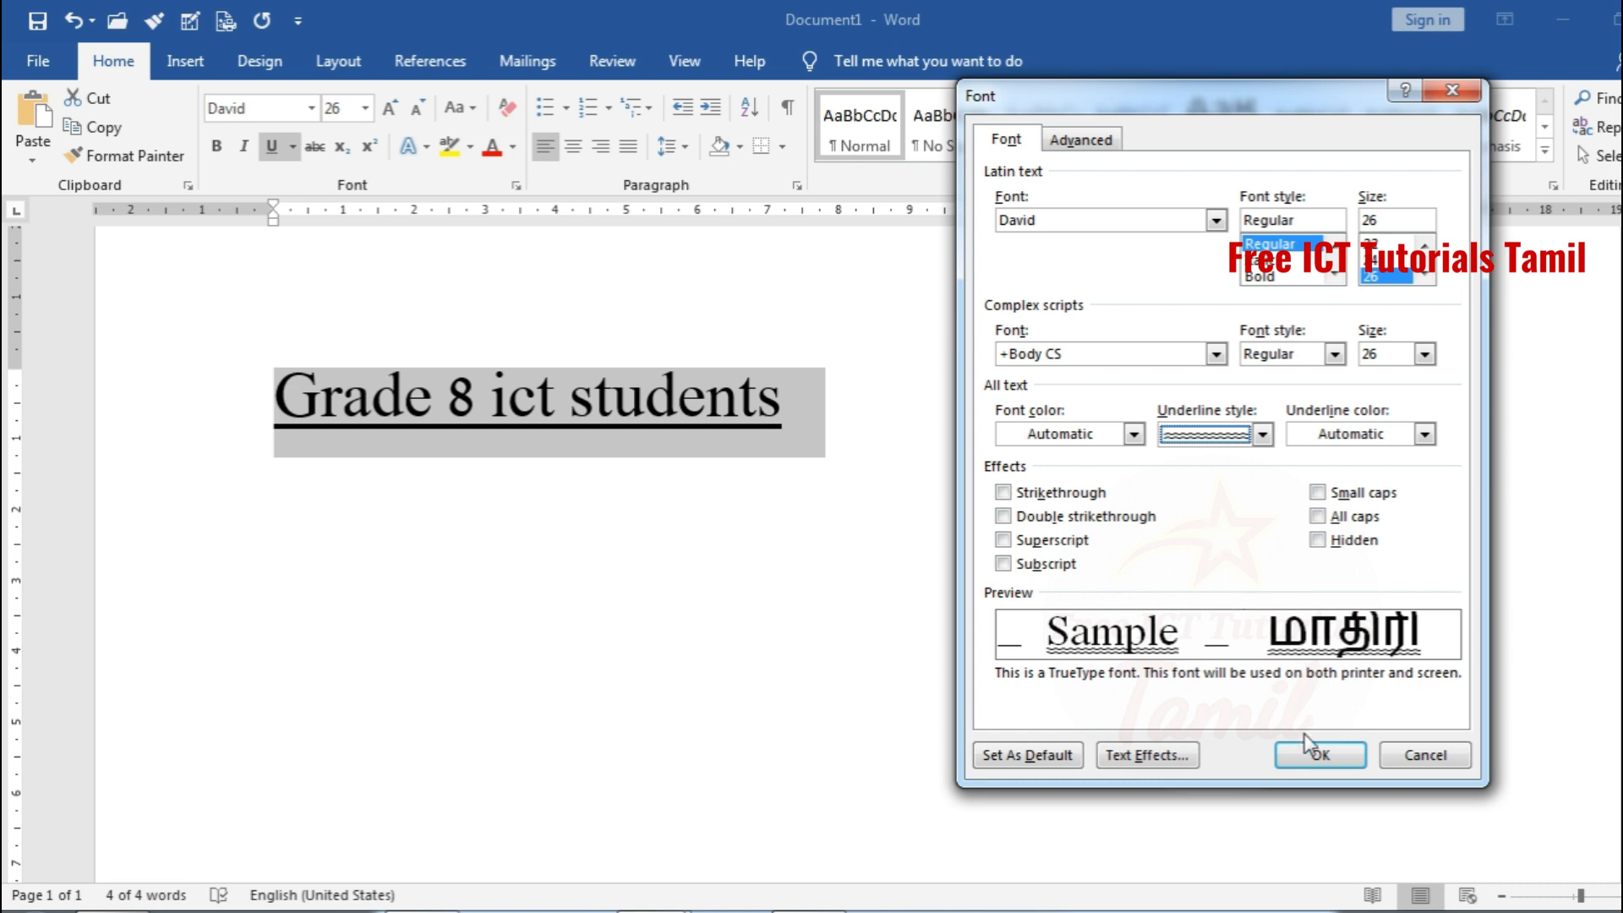
click(1315, 758)
click(1213, 674)
key(ctrl+z)
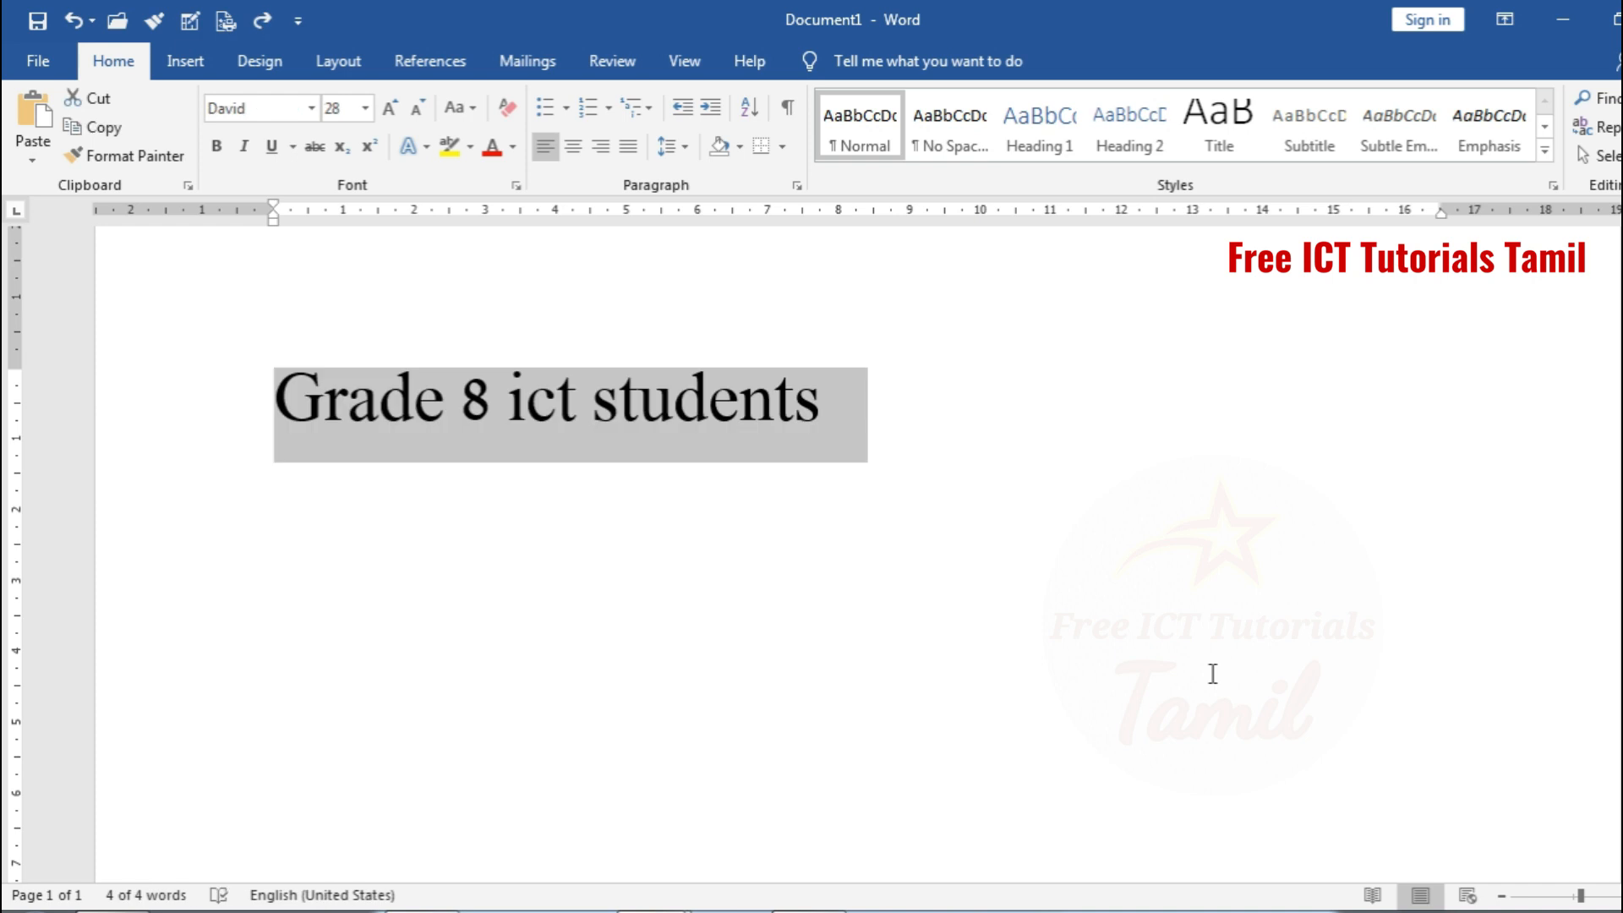
click(1145, 721)
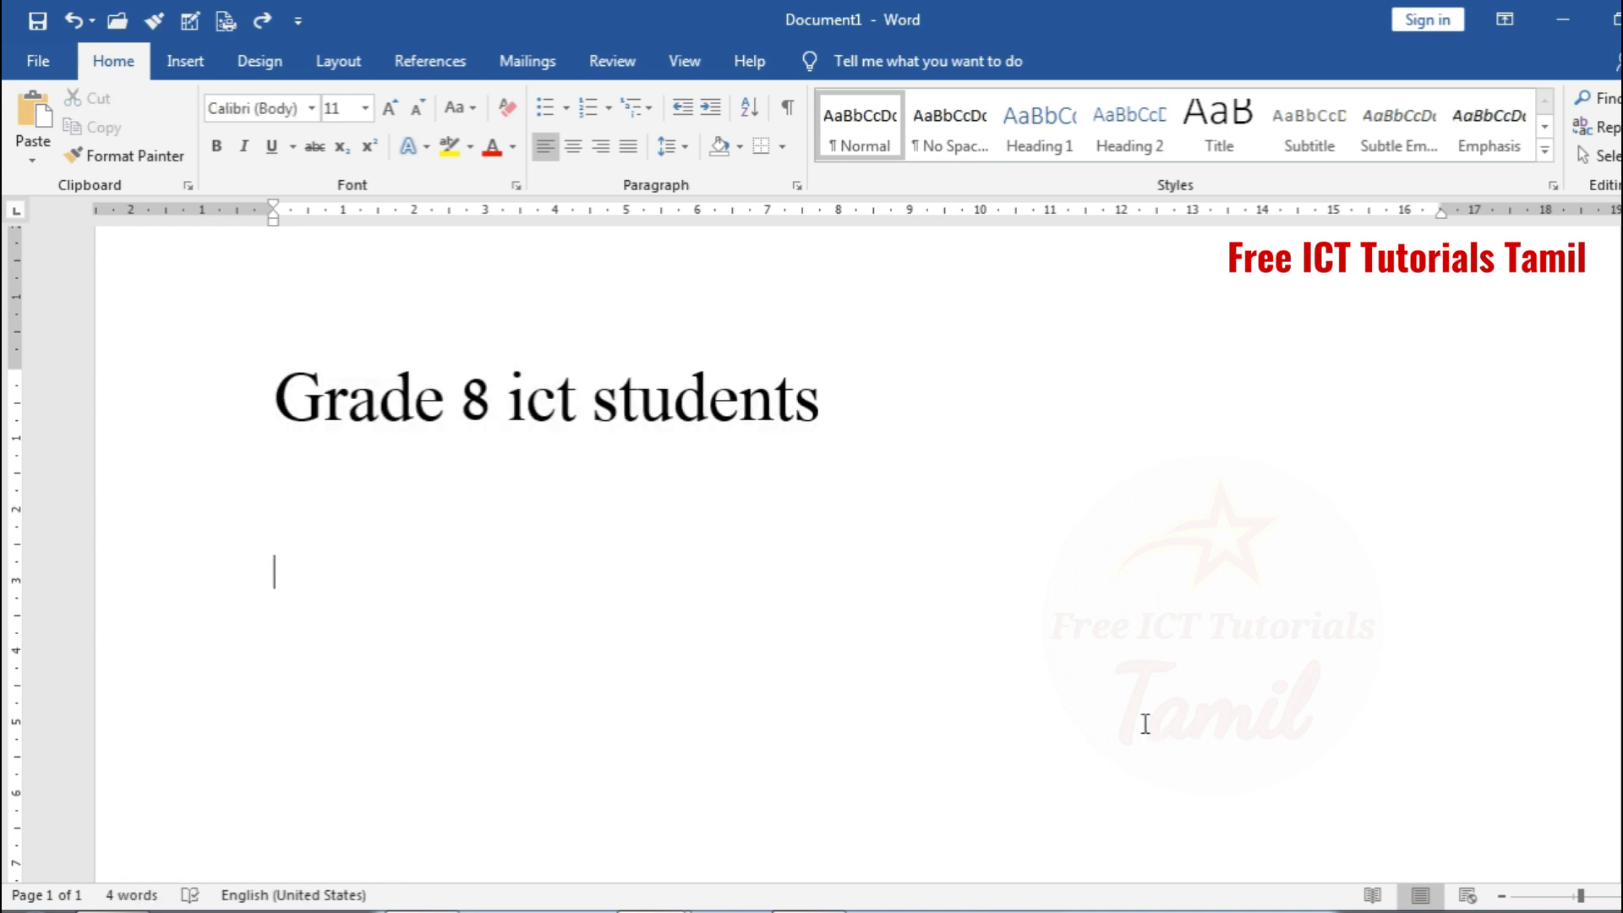
Highlight the "Grade 8 ict students" line in green and undo the highlight
click(220, 404)
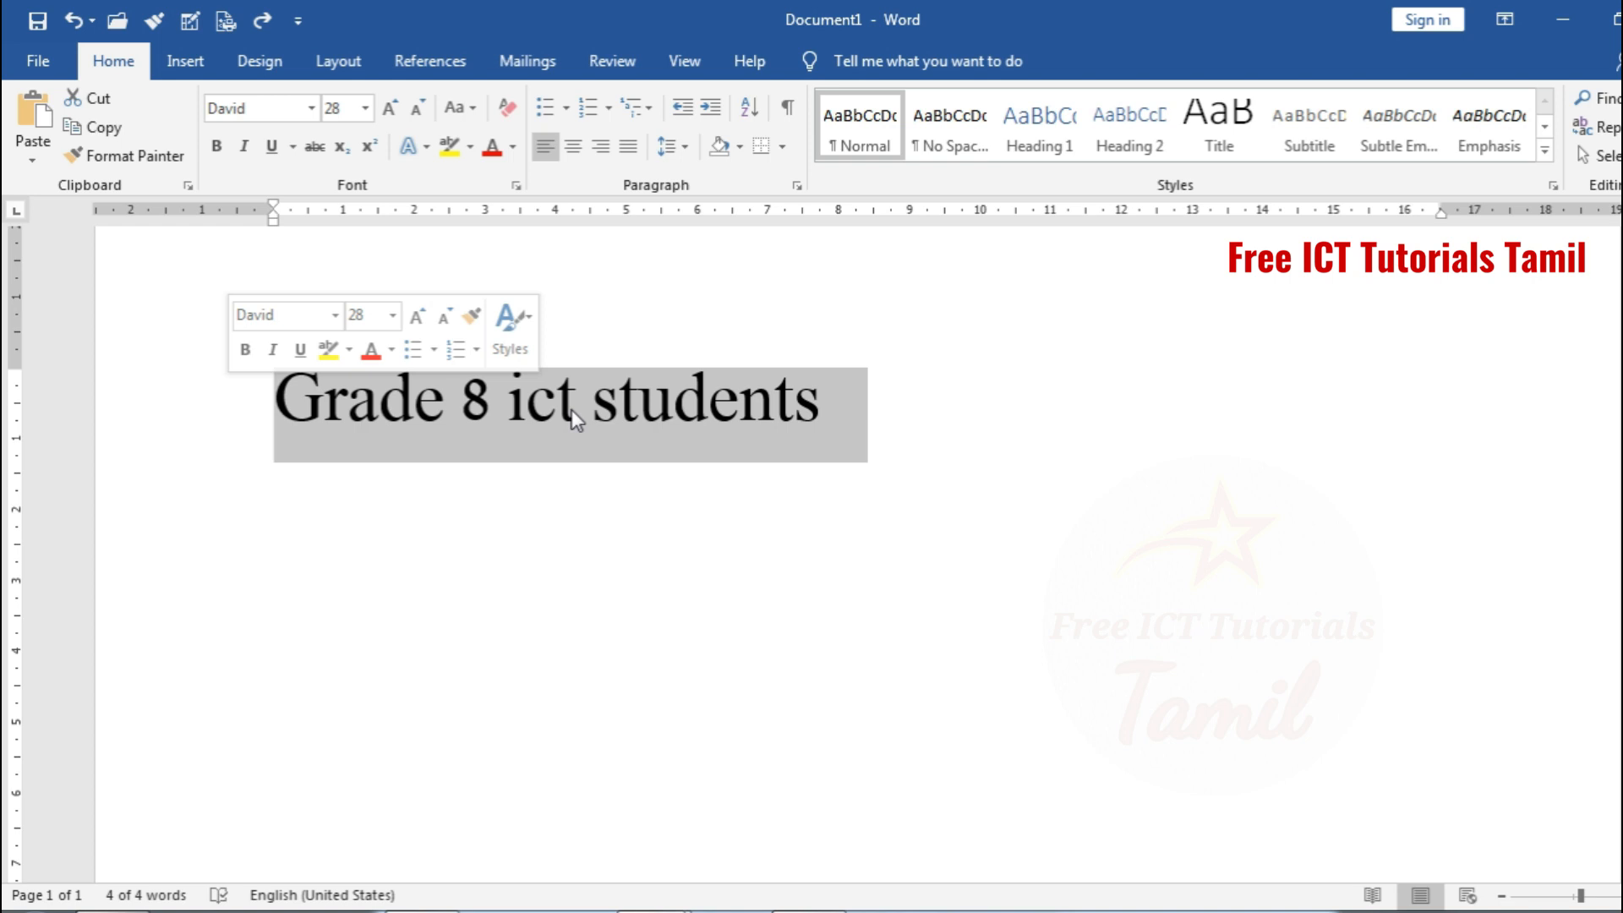
click(469, 151)
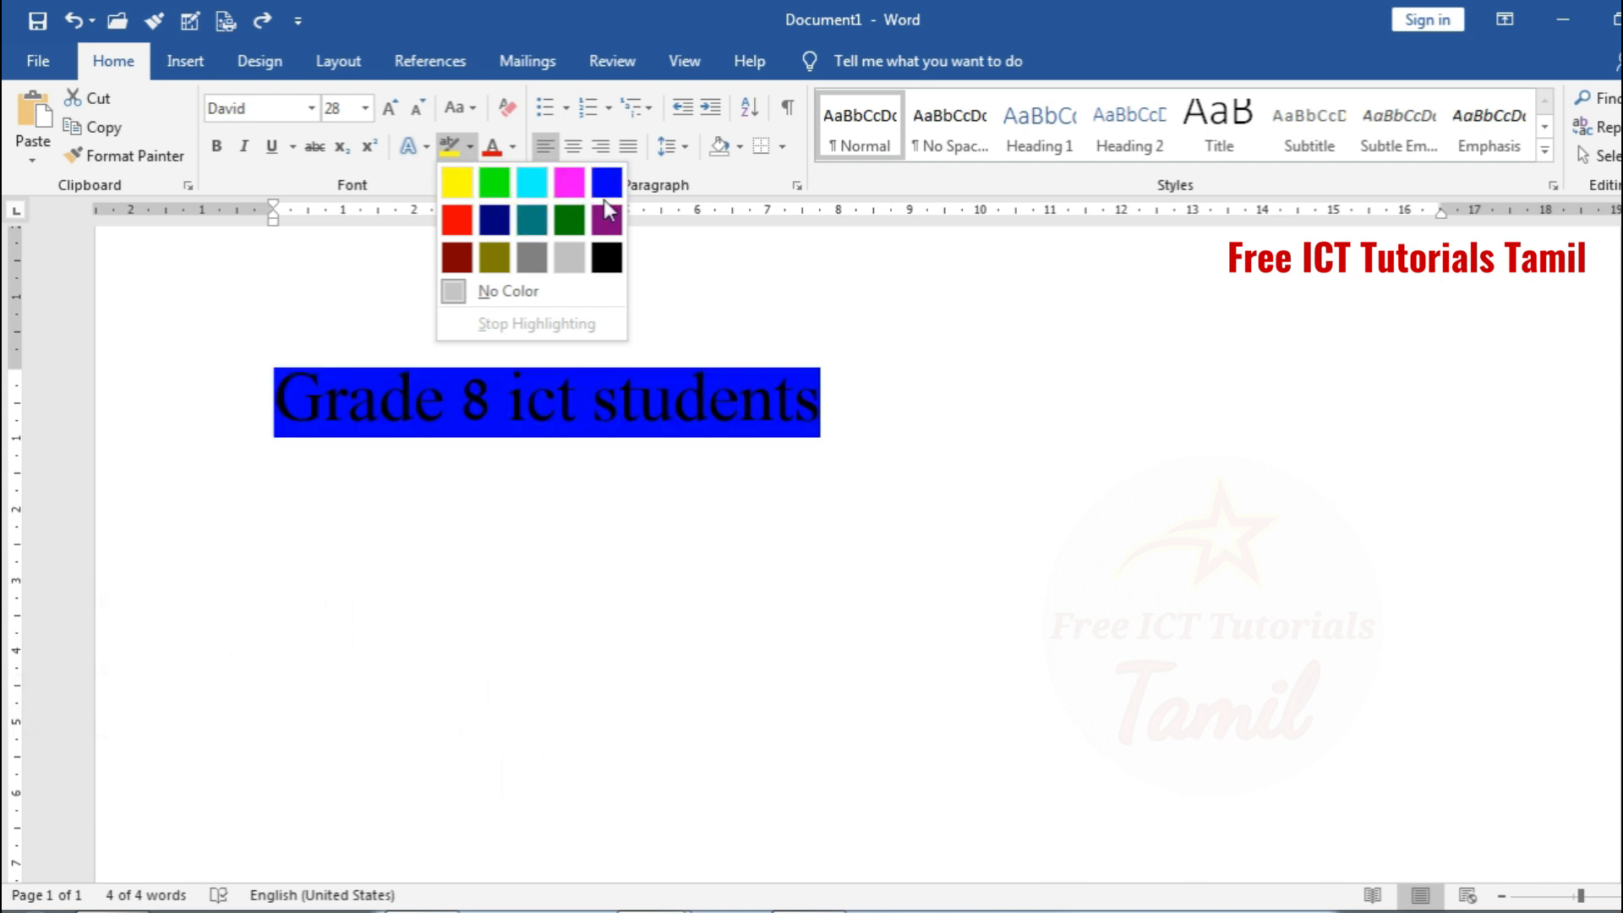
click(495, 183)
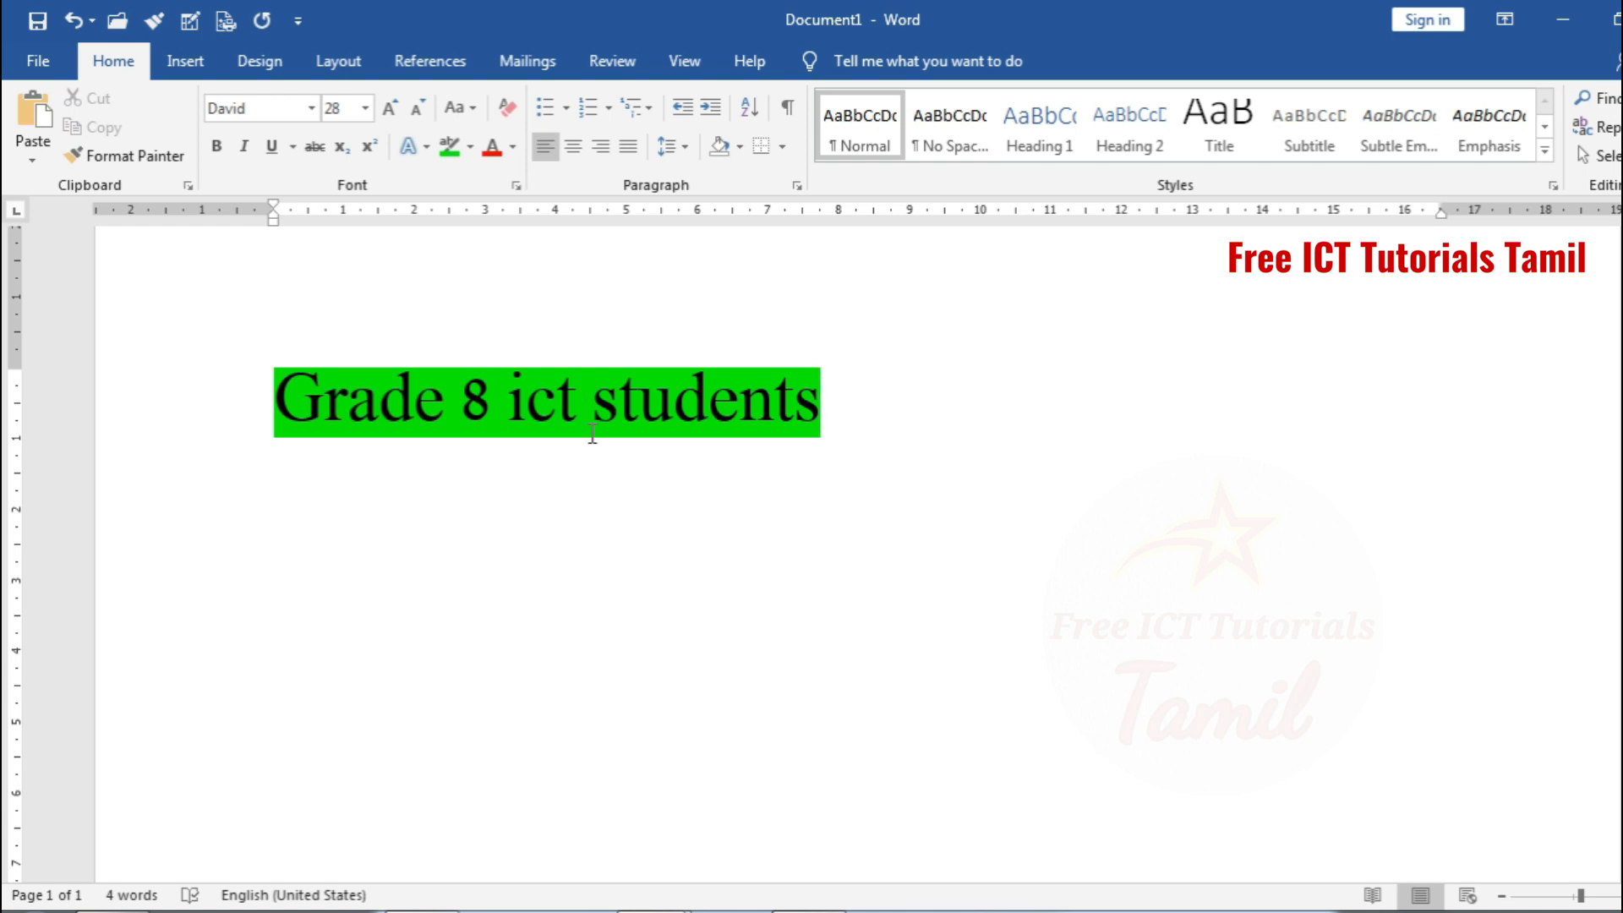
key(ctrl+z)
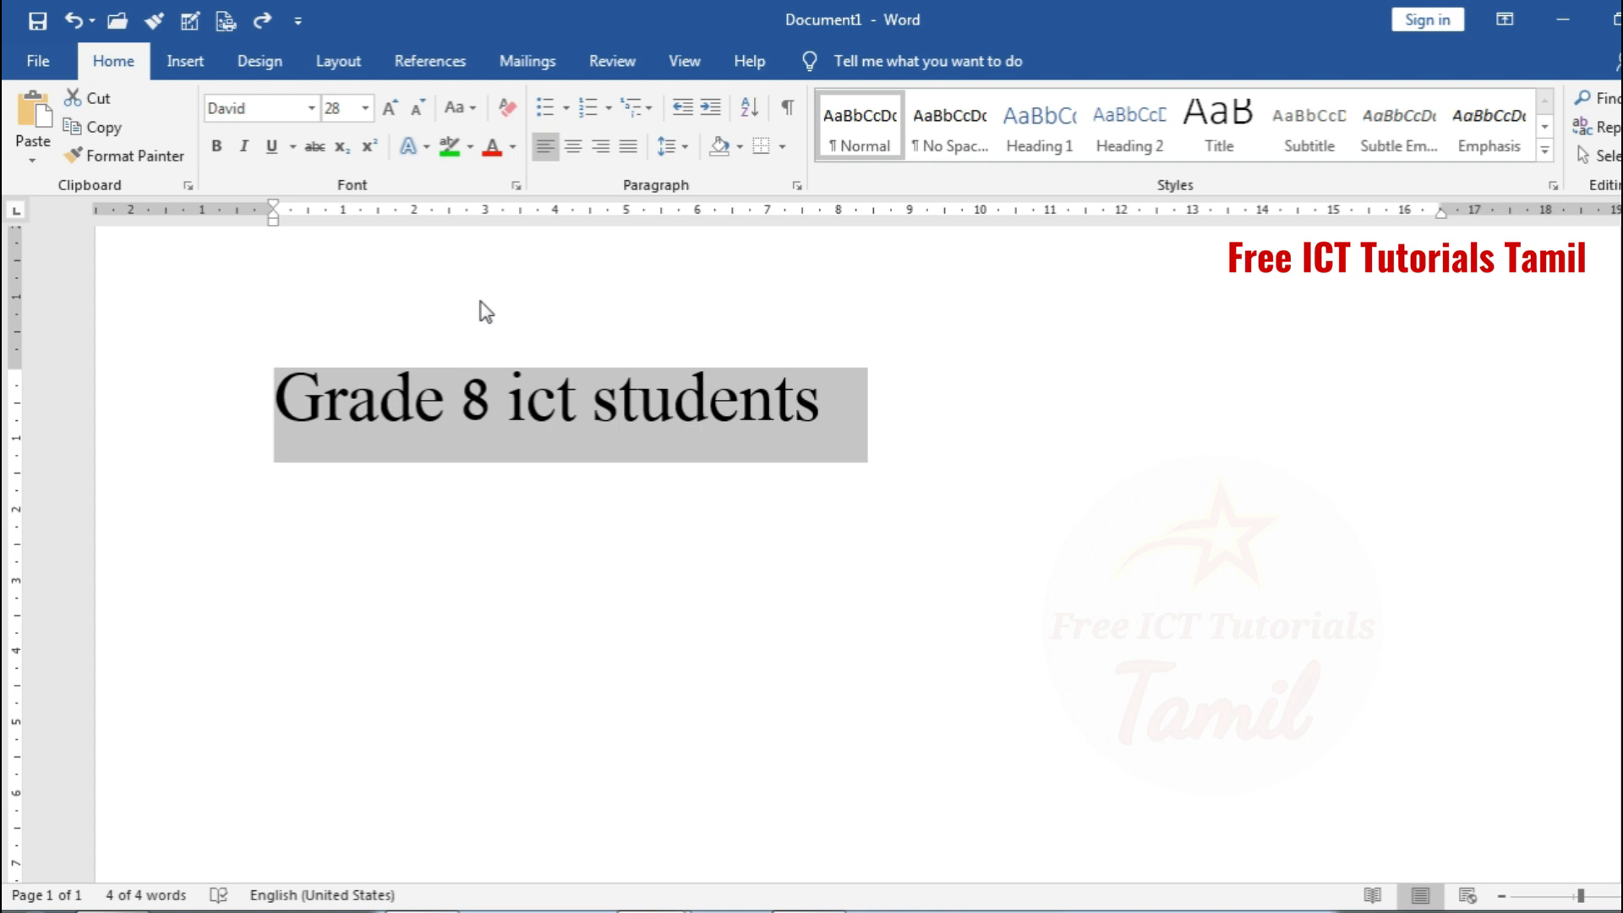
Colour the "Grade 8 ict students" line red using a shade from the standard Colors palette, and undo the colour change
click(516, 157)
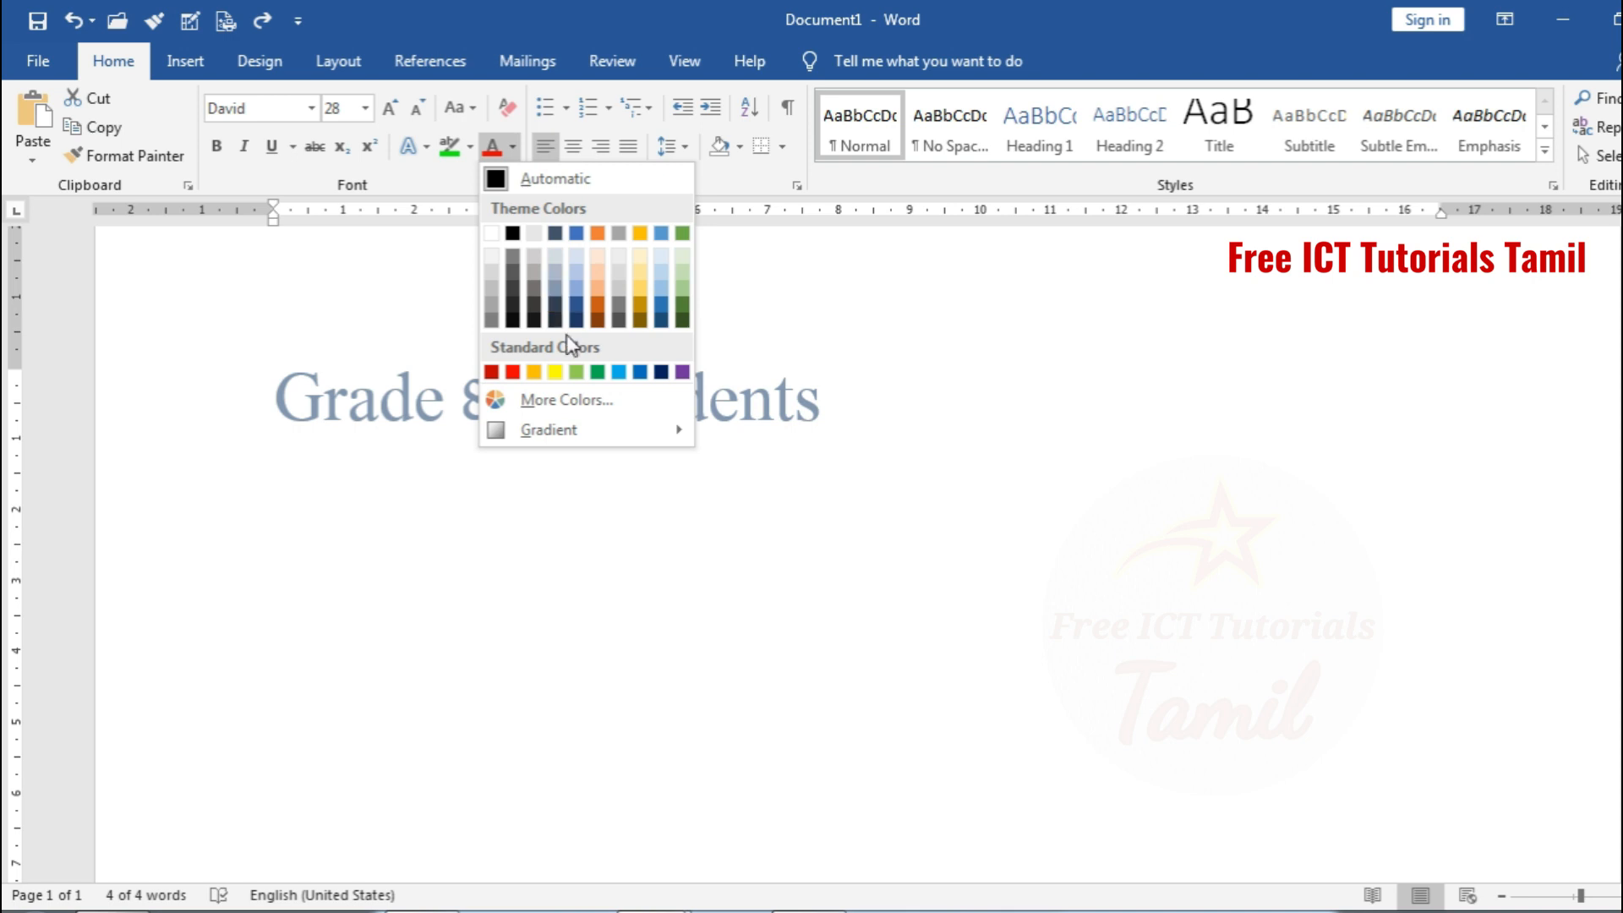
click(568, 404)
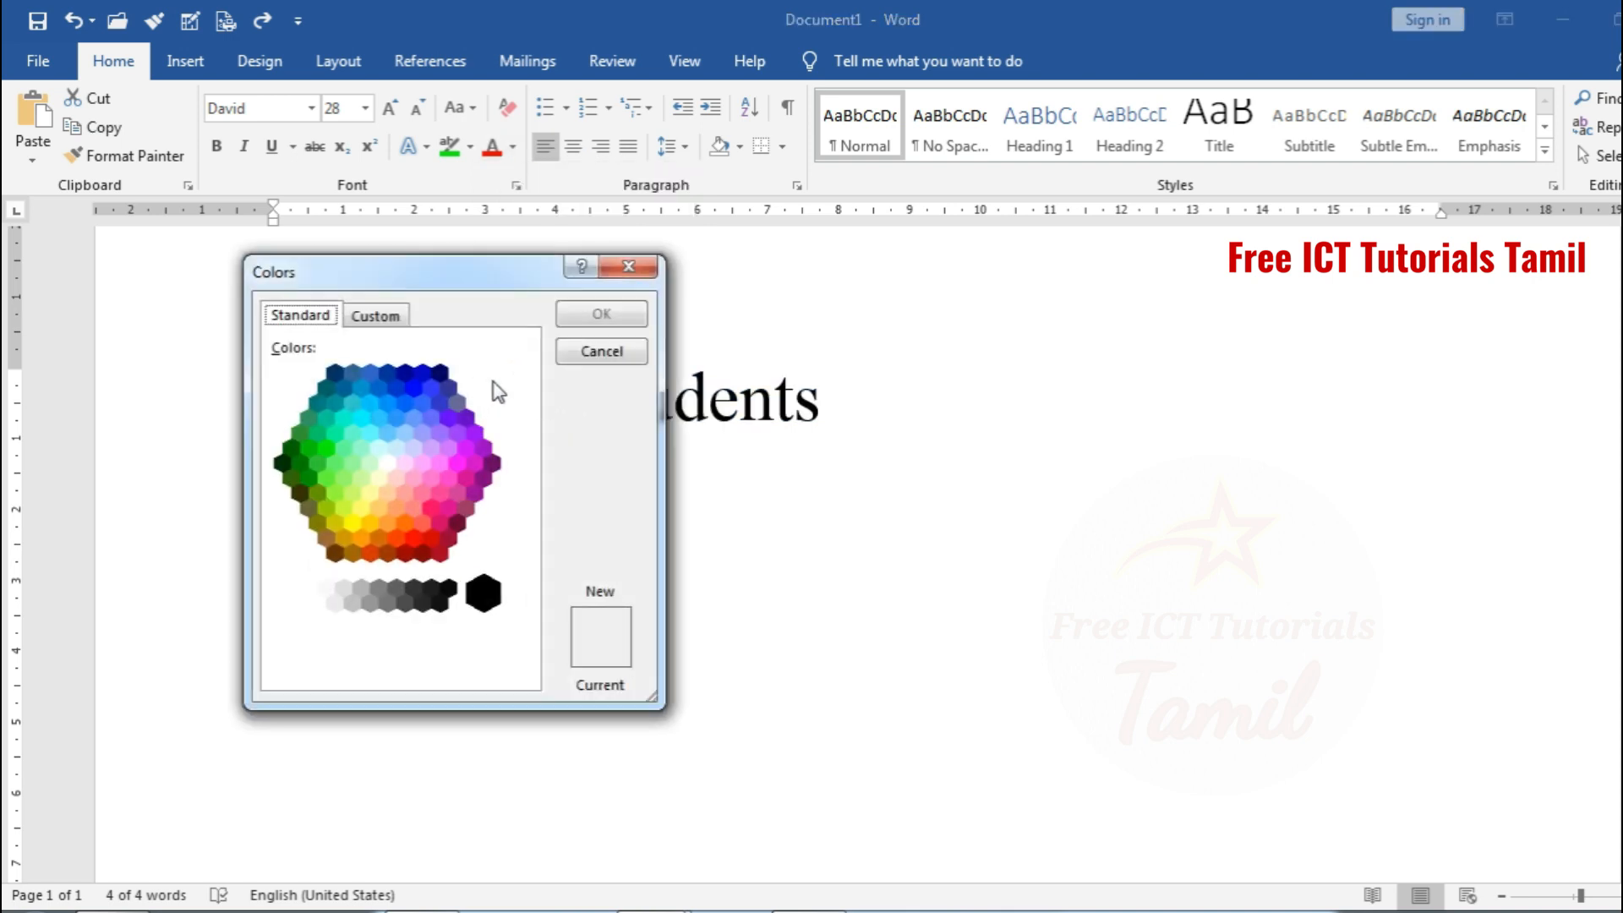
drag(457, 275, 1140, 327)
click(1151, 518)
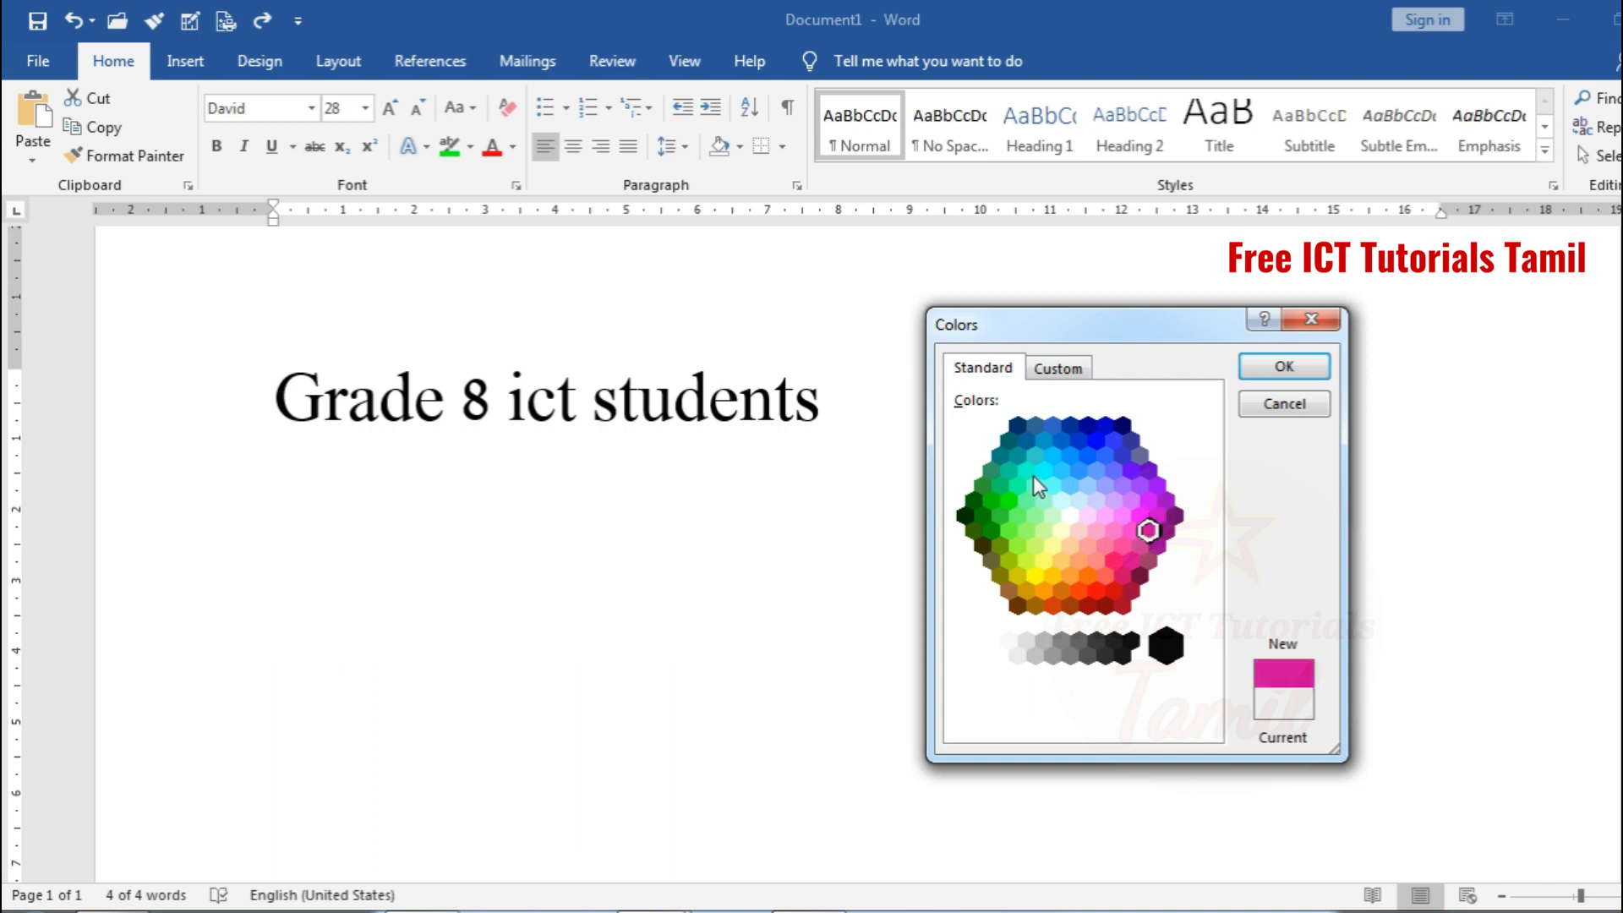
click(1096, 589)
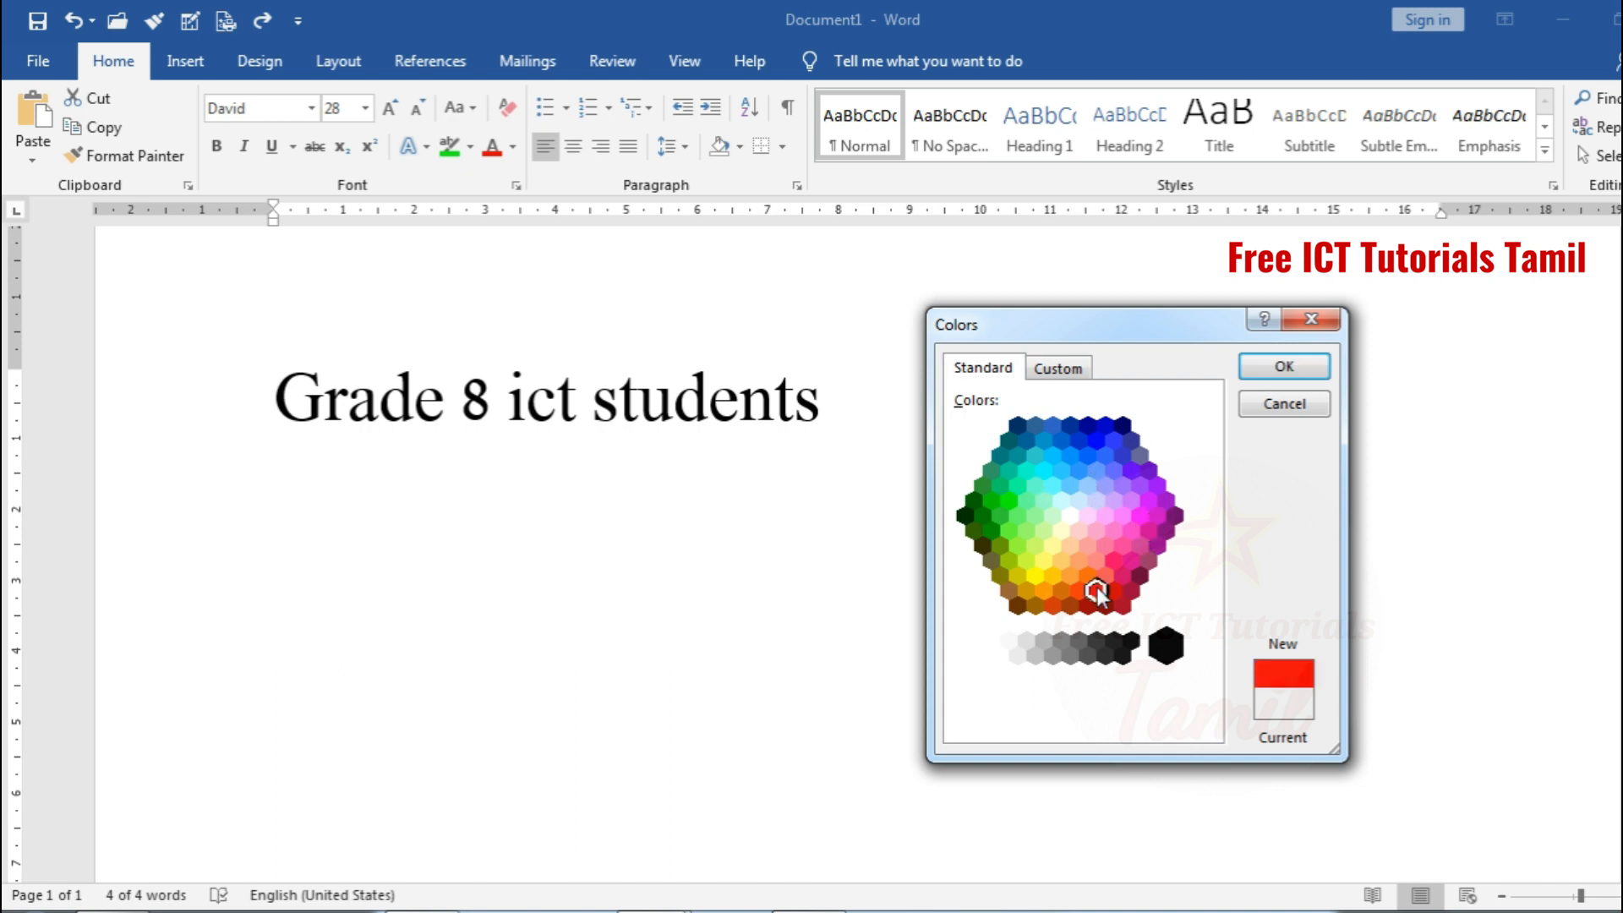
click(1257, 370)
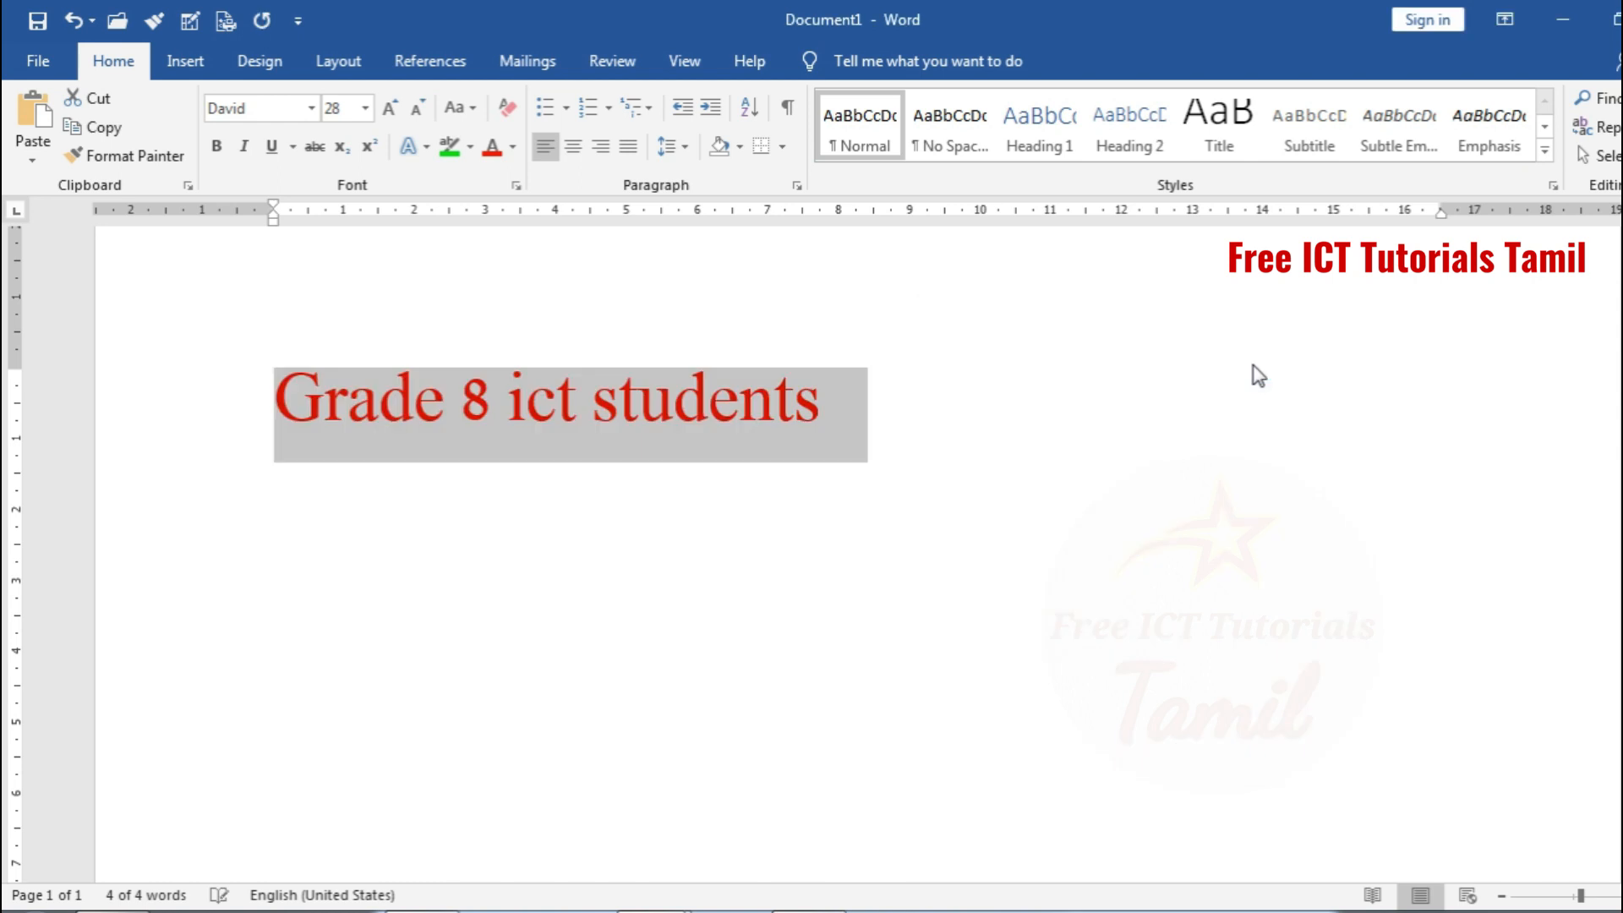
click(798, 441)
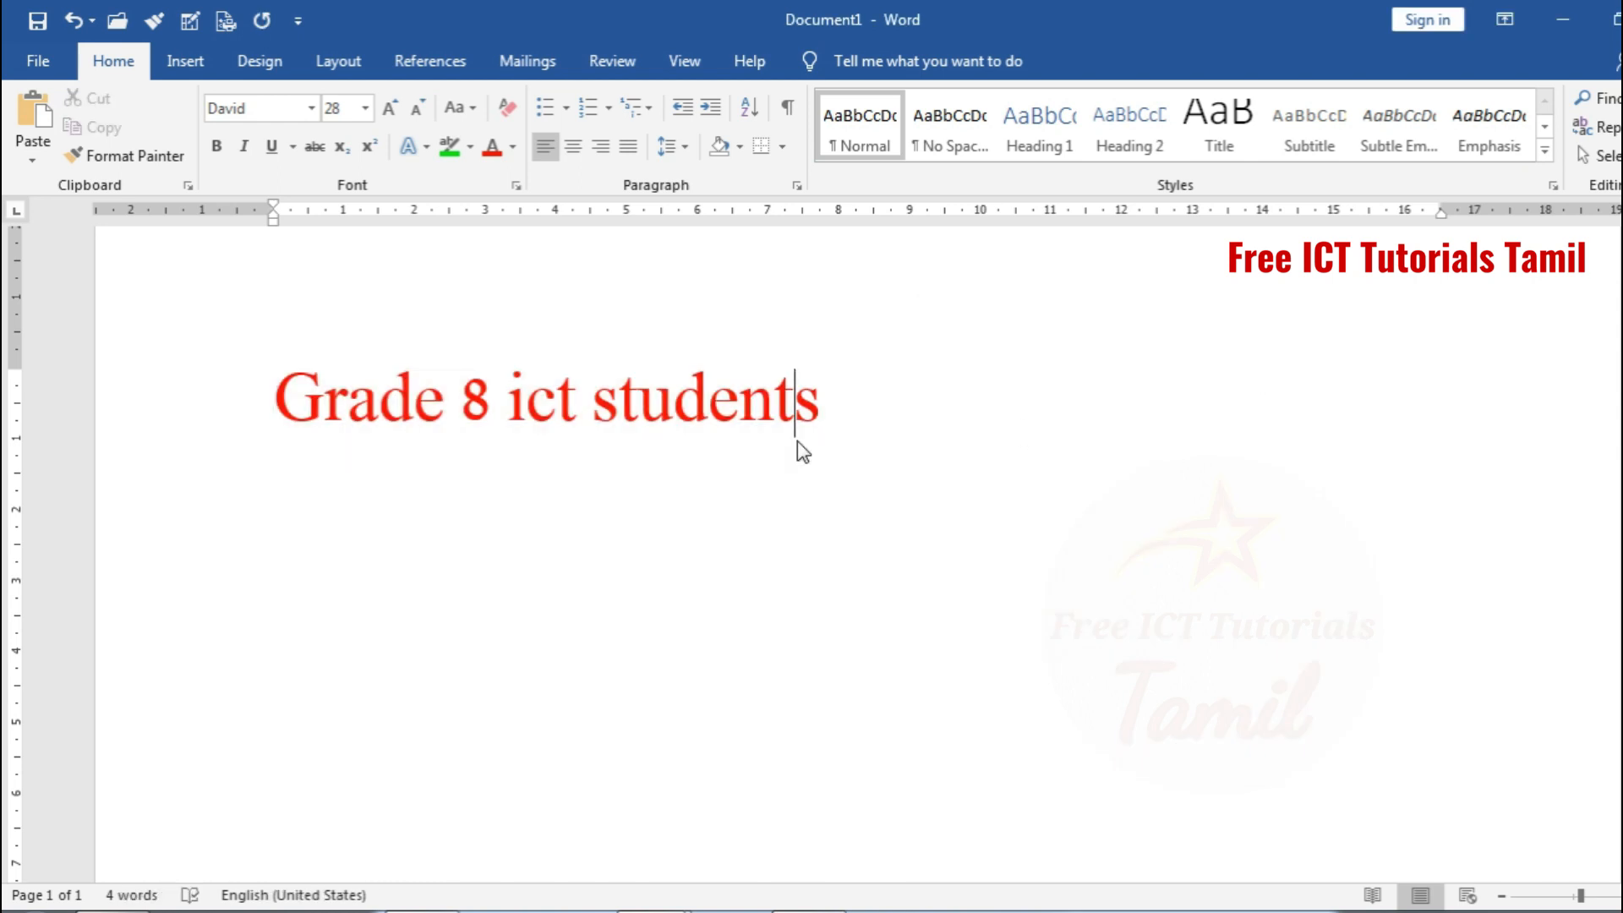
key(ctrl+z)
Add a new line reading "X2" below "Grade 8 ict students" and format its 2 as superscript
click(830, 426)
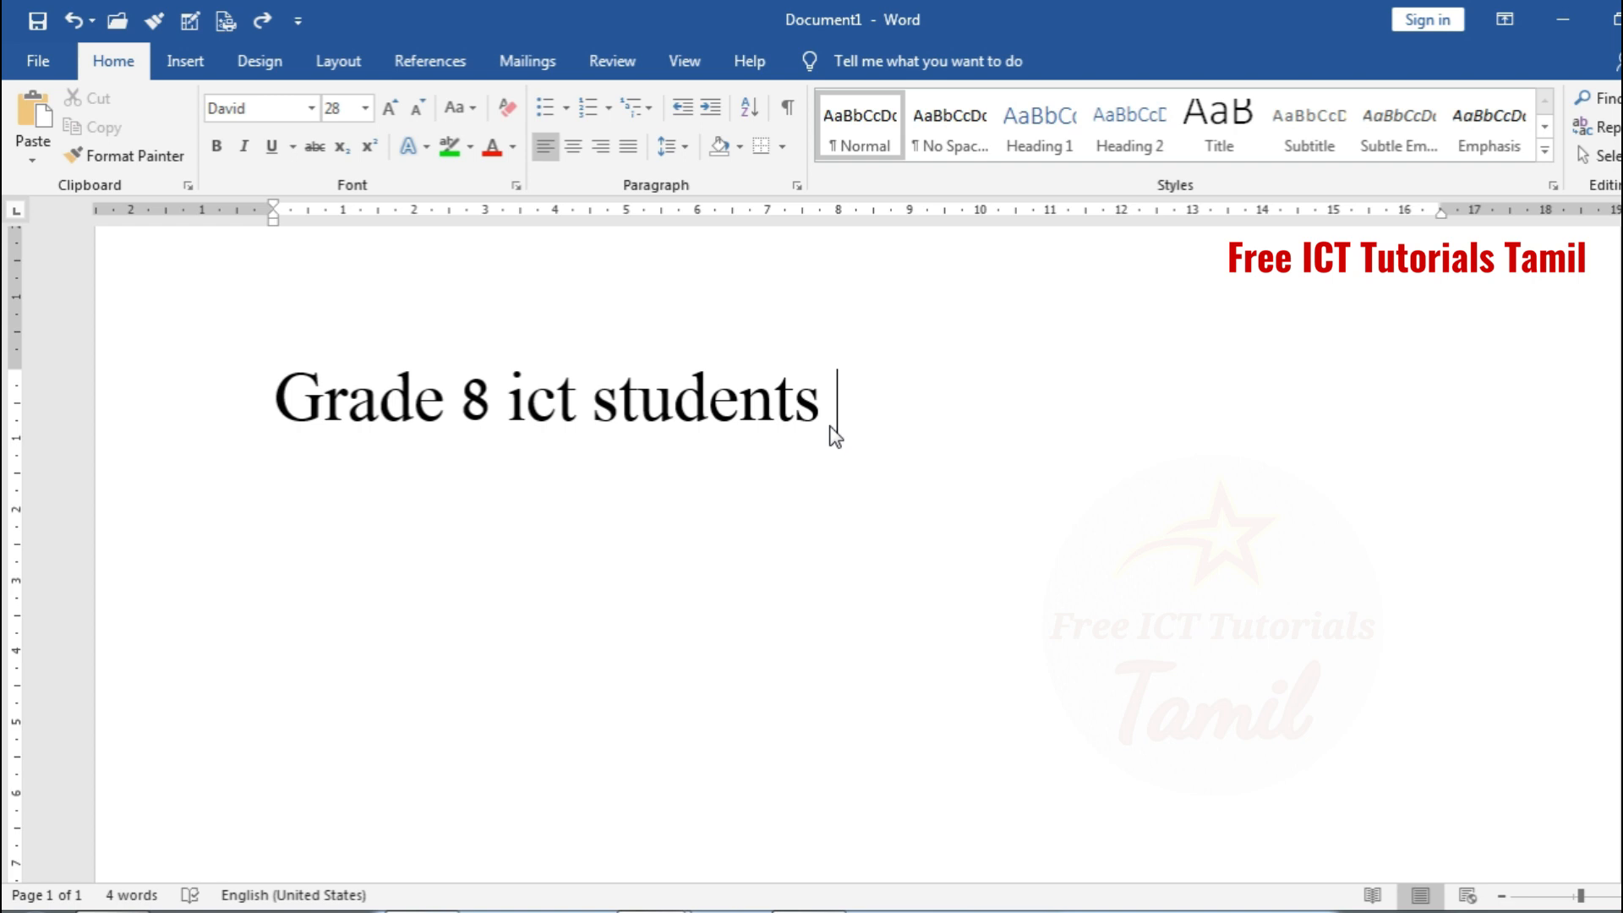
key(Return)
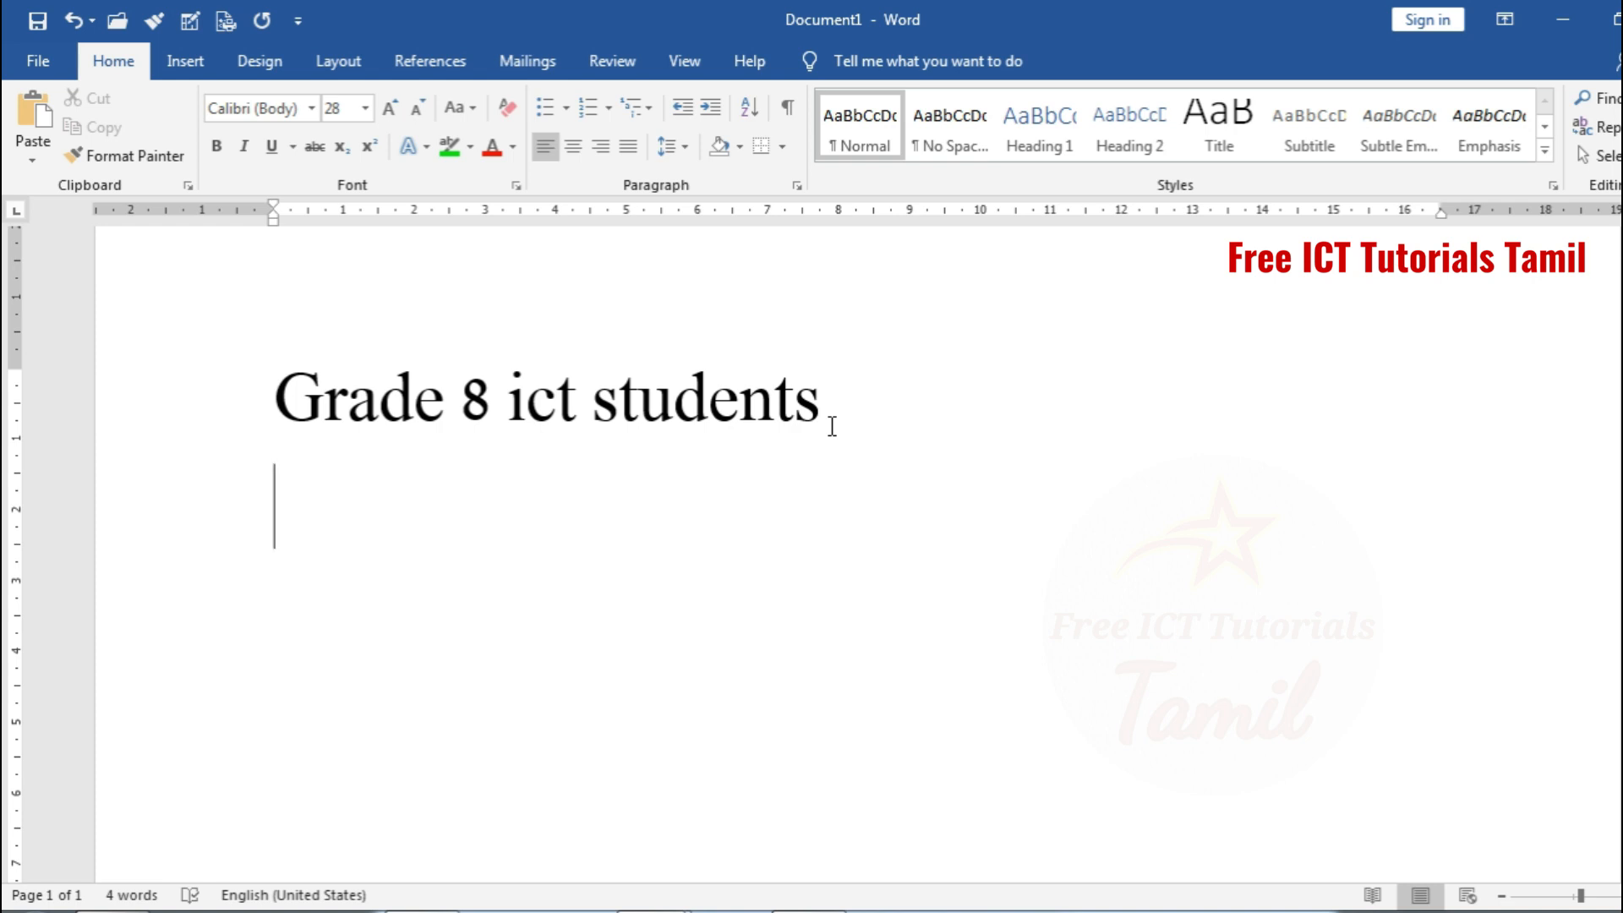
text(X2)
drag(322, 513, 345, 516)
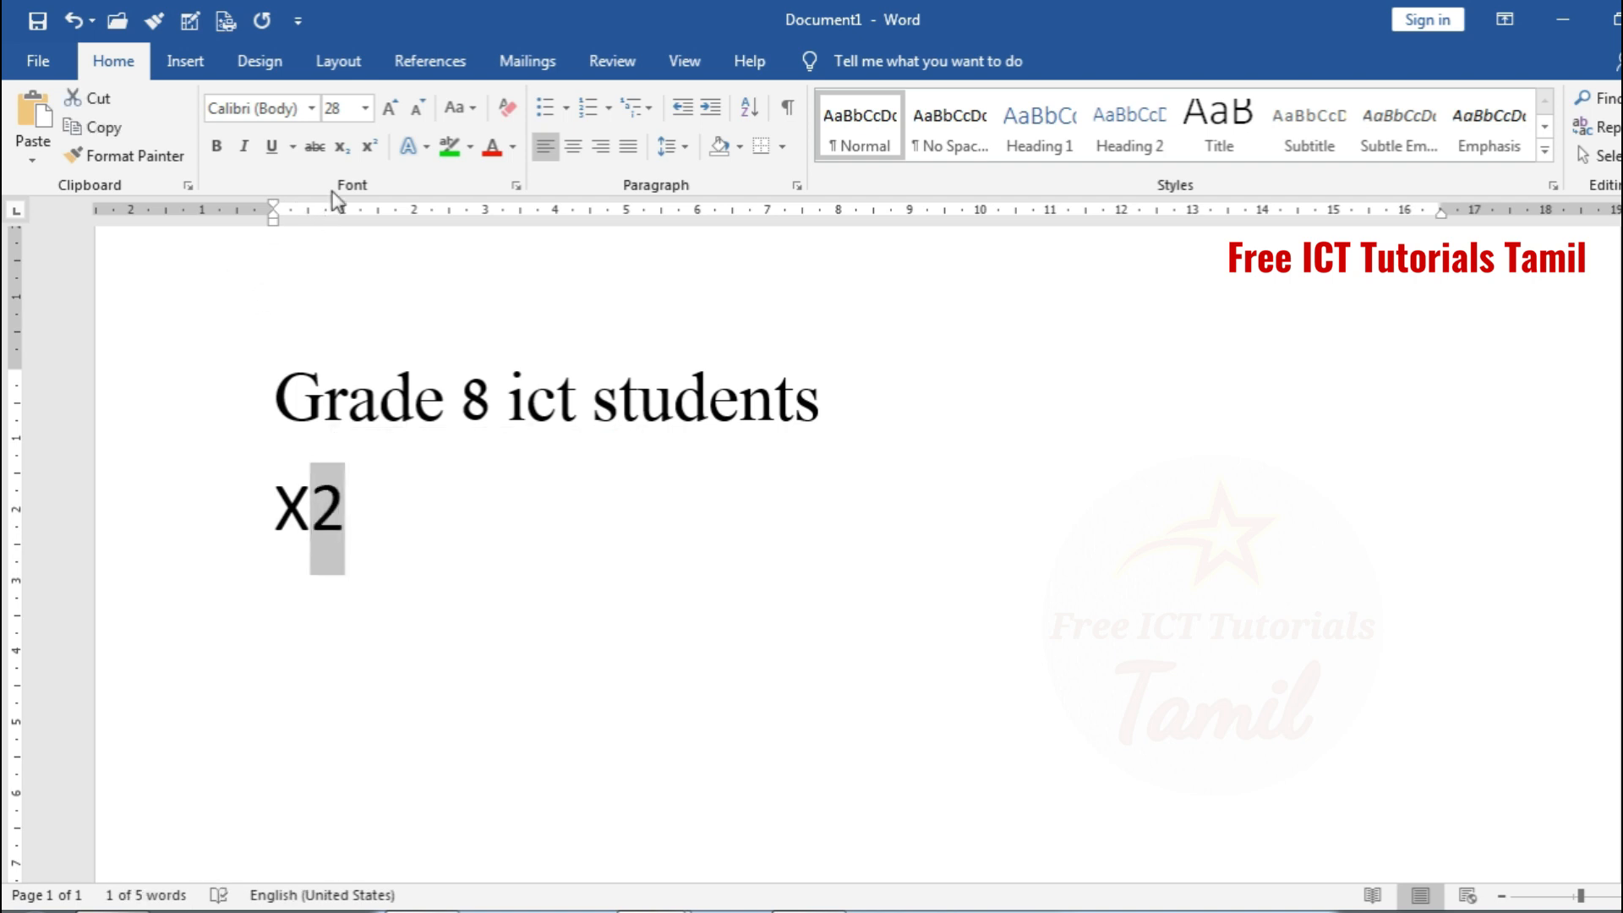
click(369, 148)
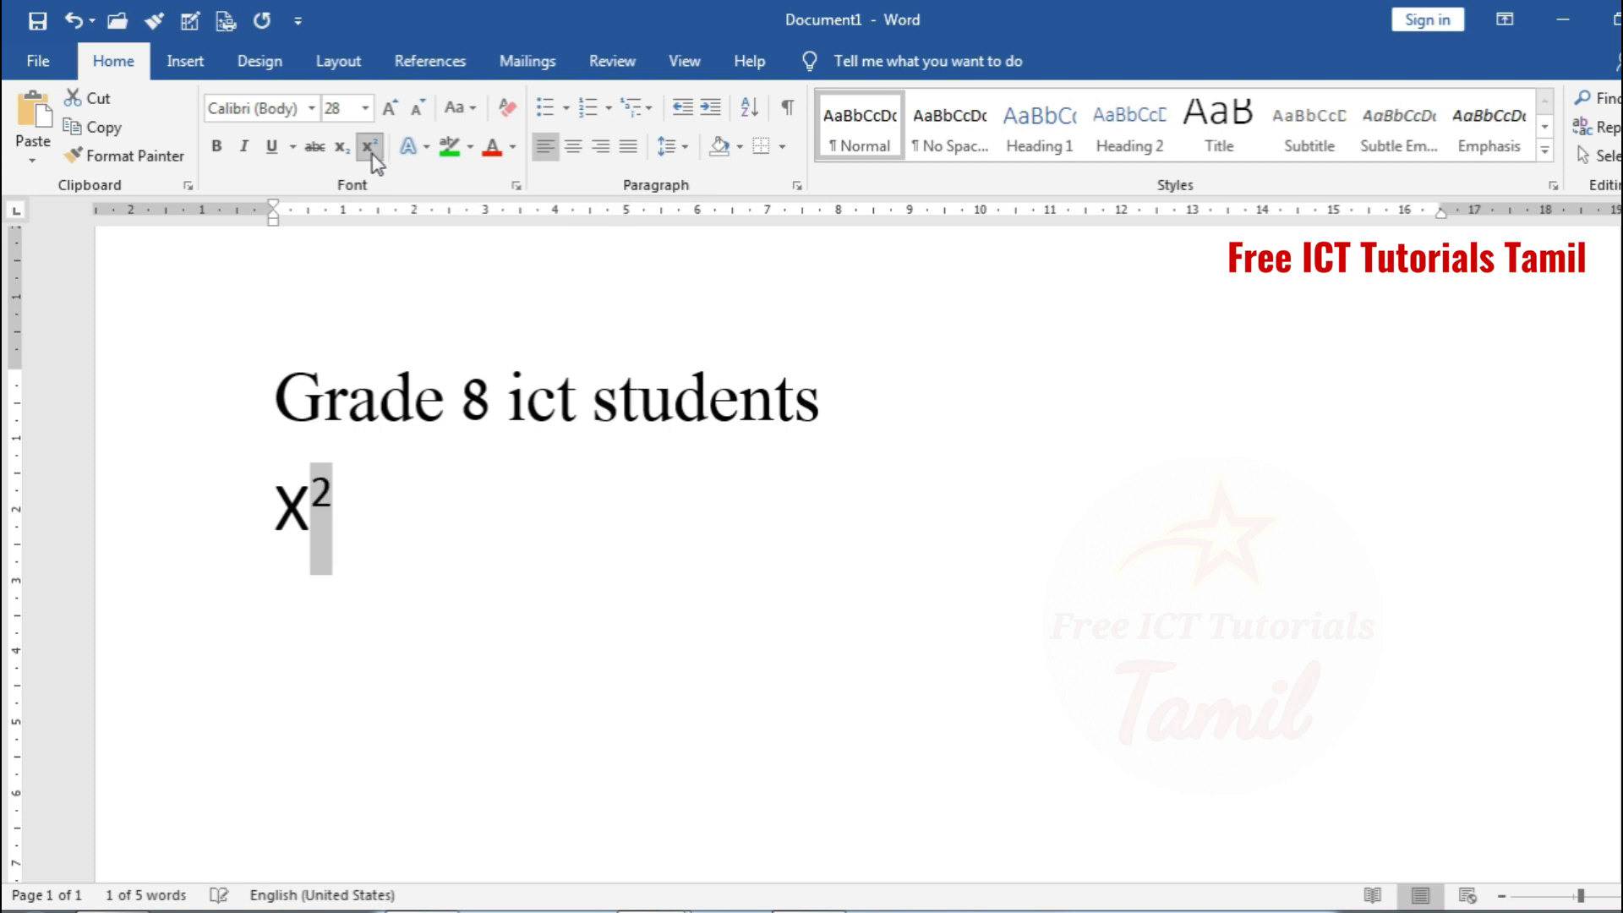
click(360, 511)
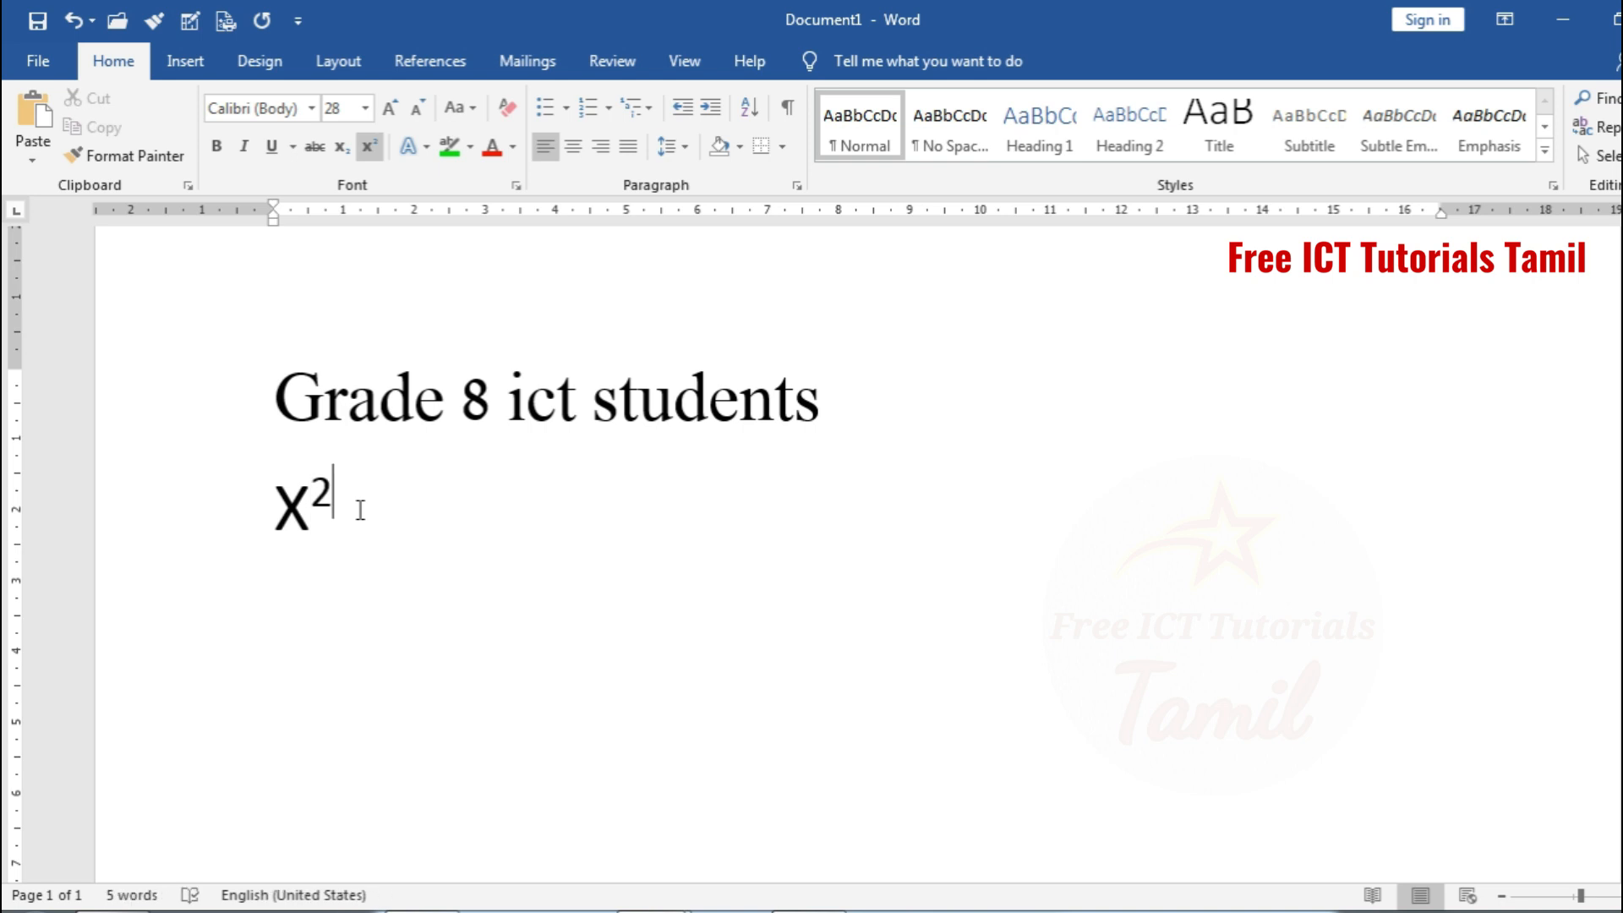
Add a line reading "H2O" below the X² line without superscript, and format its 2 as subscript
key(Return)
key(ctrl+shift+equal)
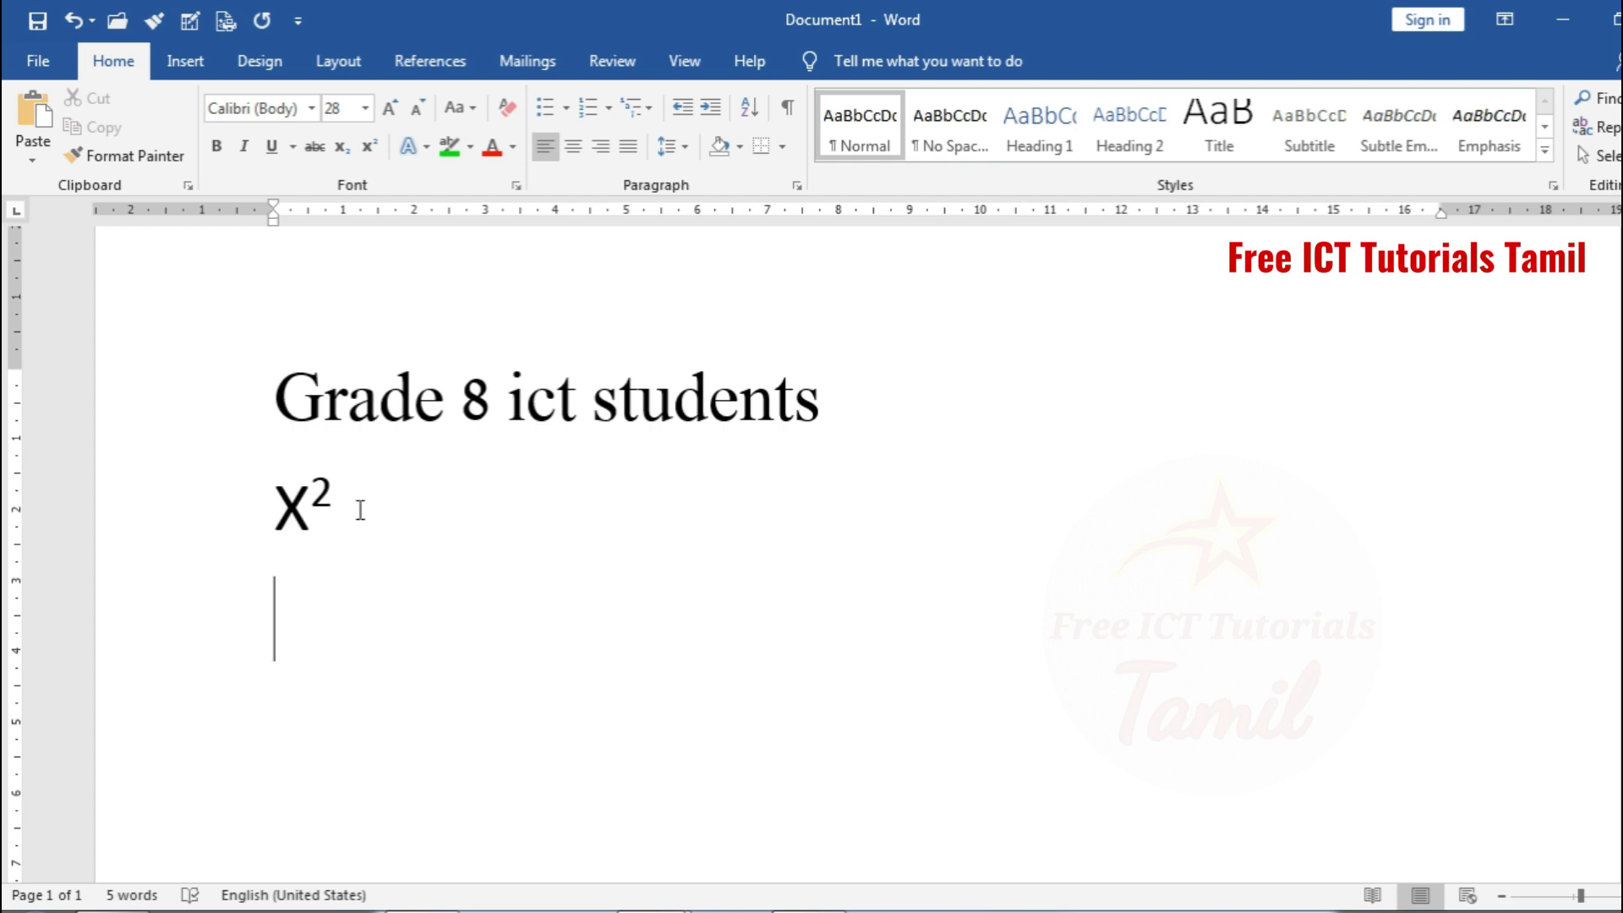
text(H2O)
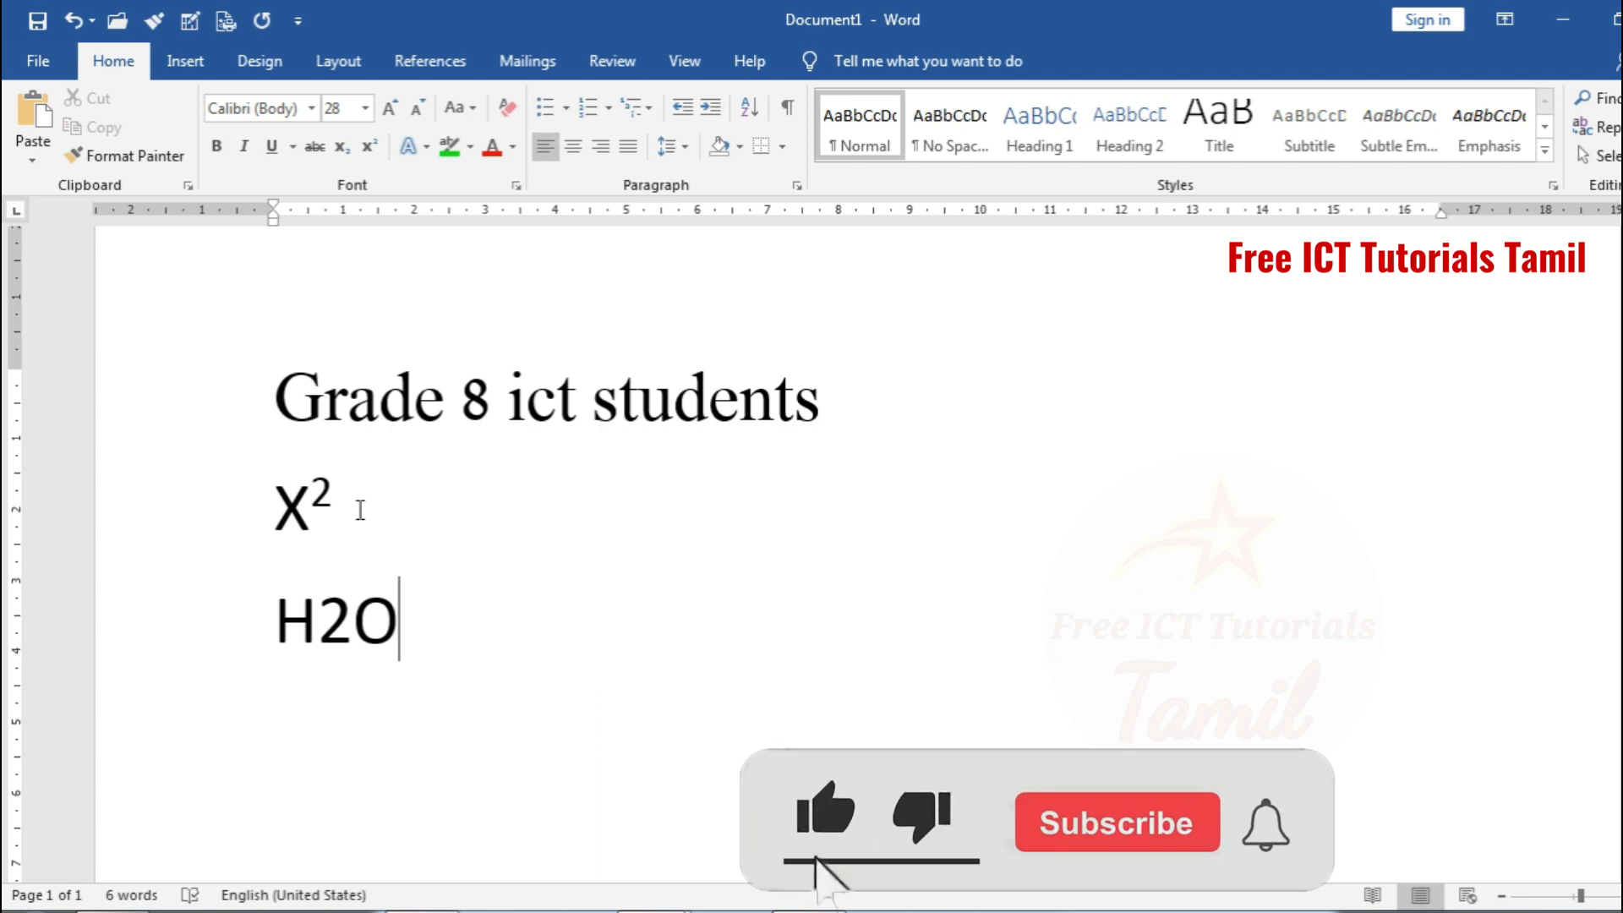
drag(352, 626, 321, 624)
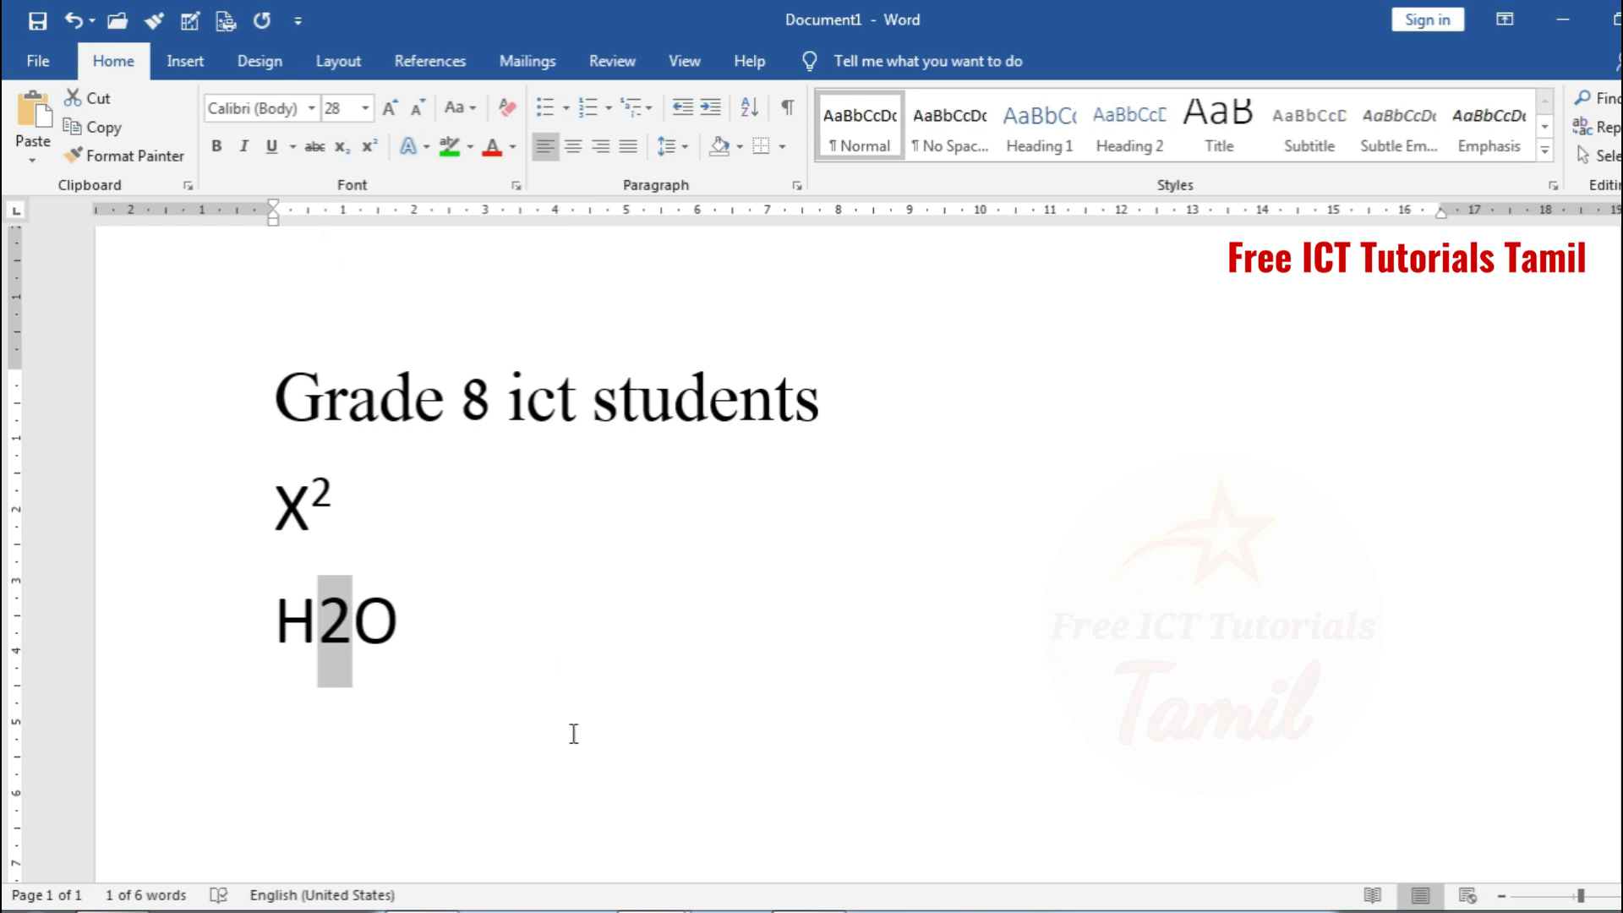
key(ctrl+equal)
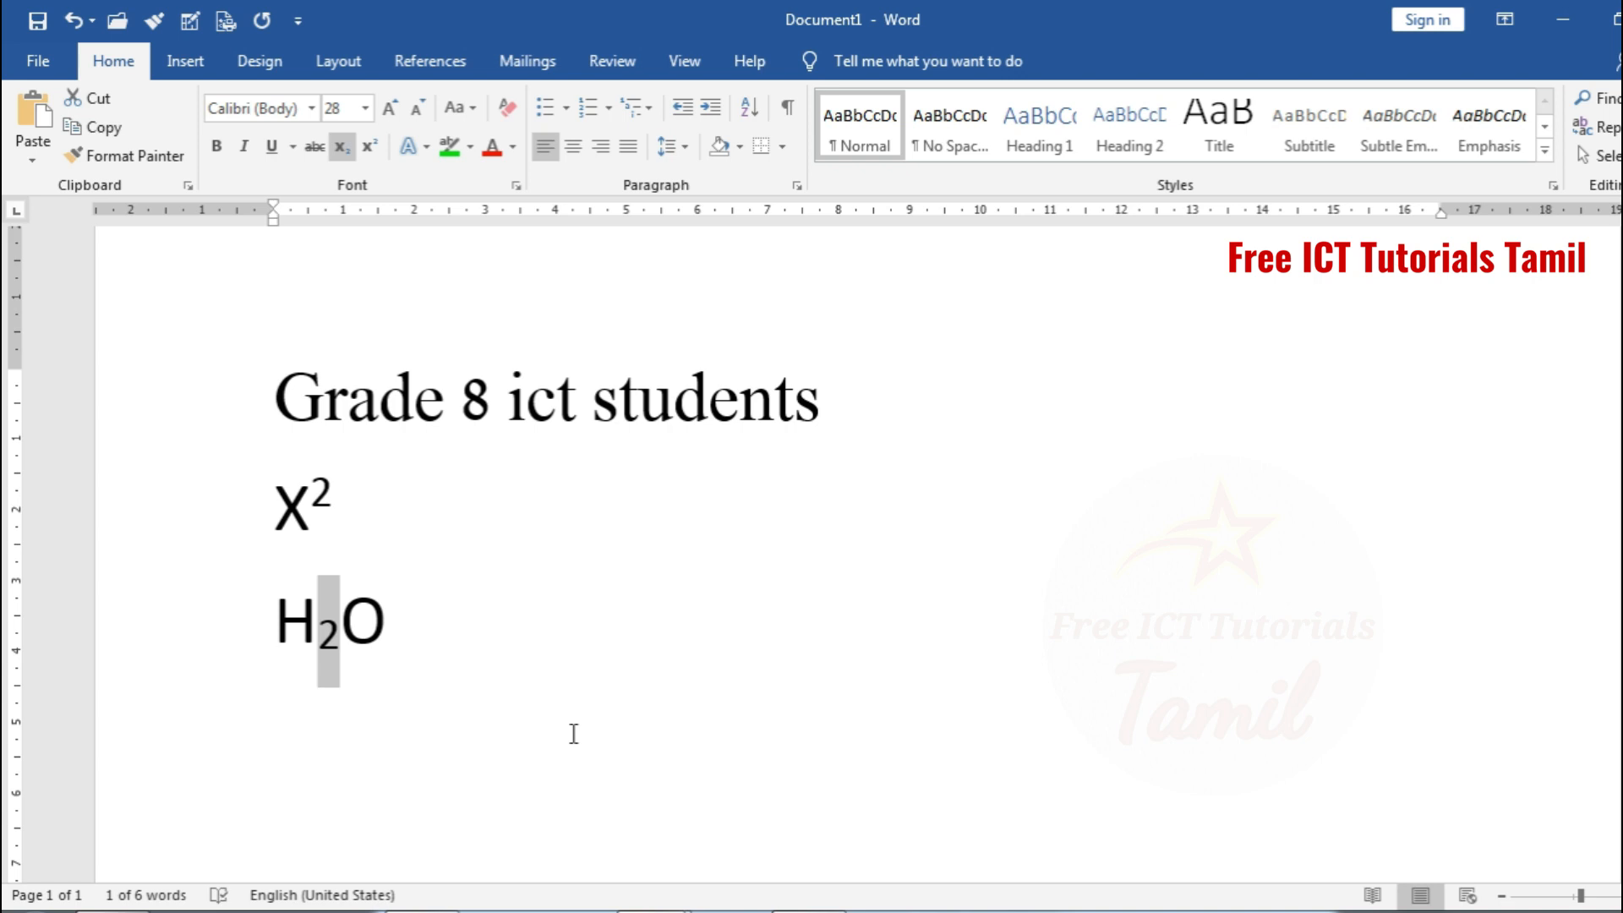
click(517, 698)
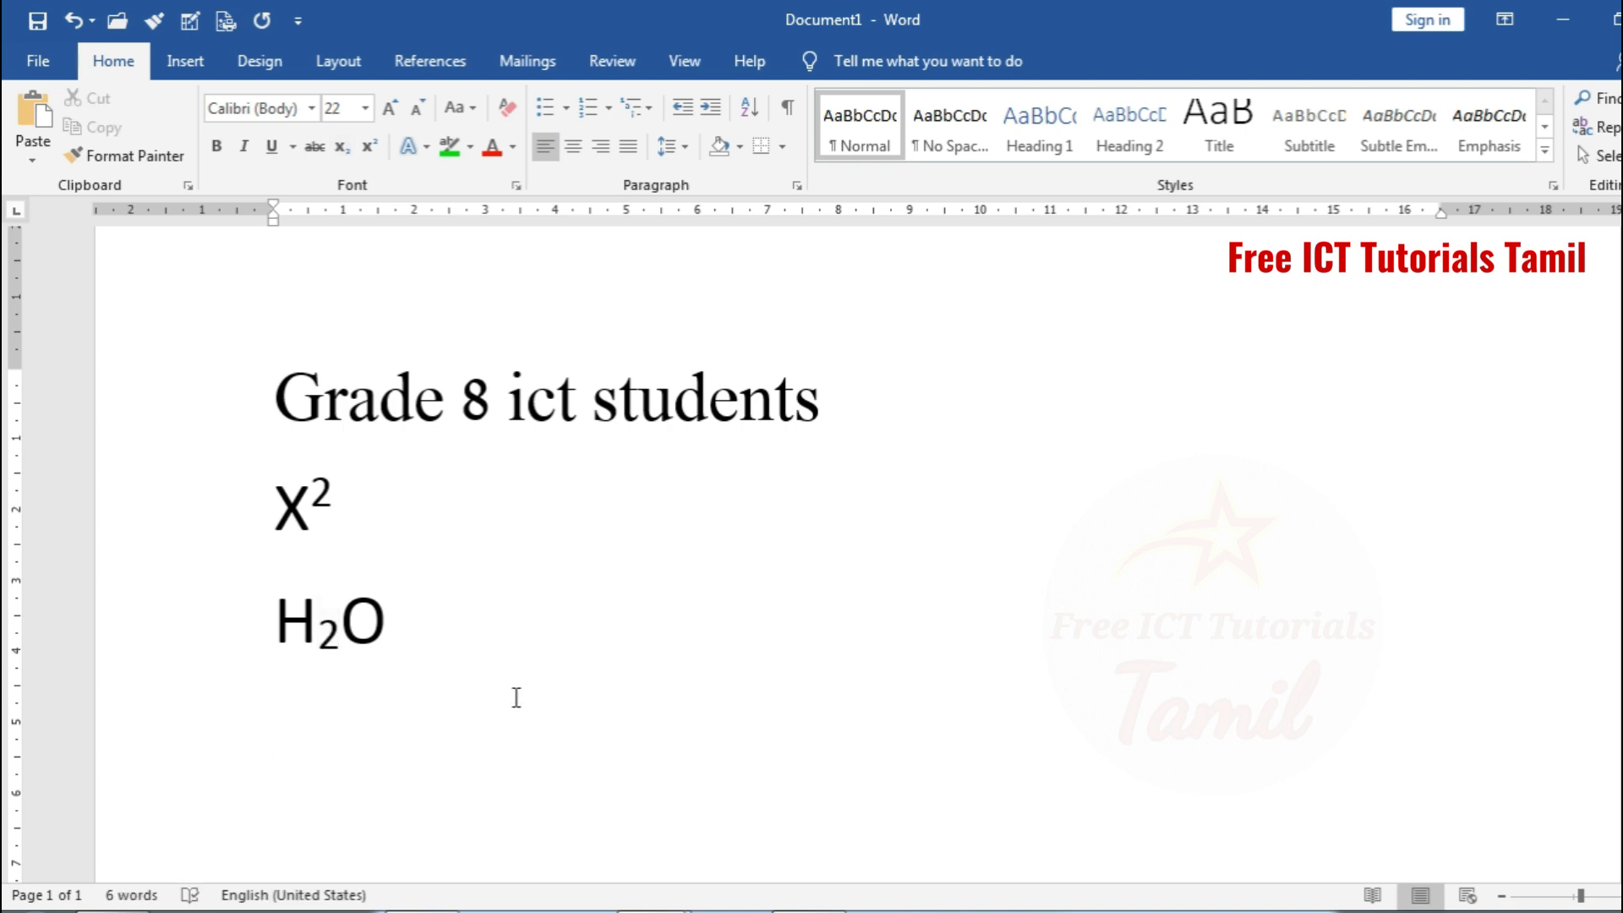